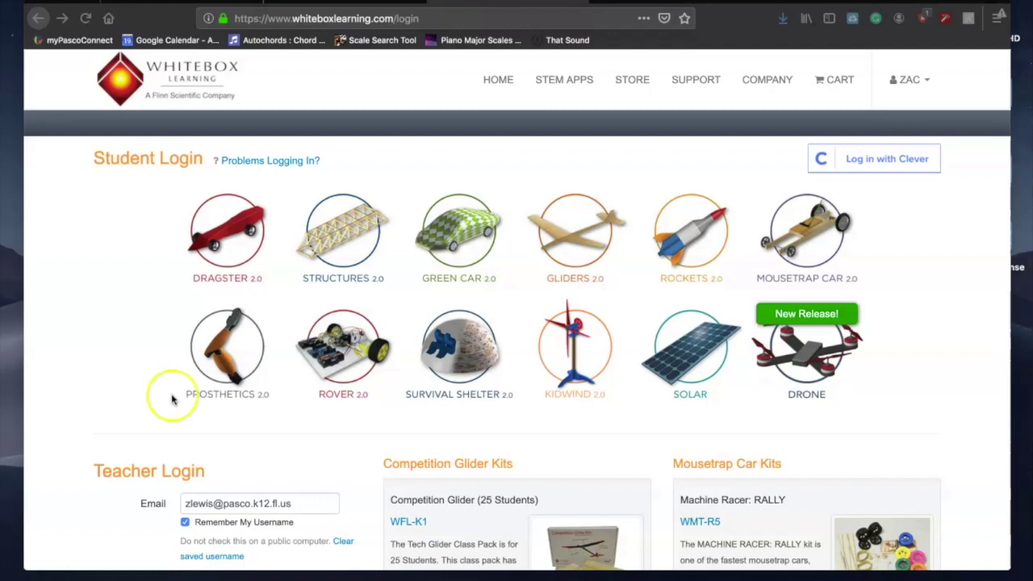
Step: Log into Mousetrap Car 2.0 by entering the student ID and group ID
click(814, 247)
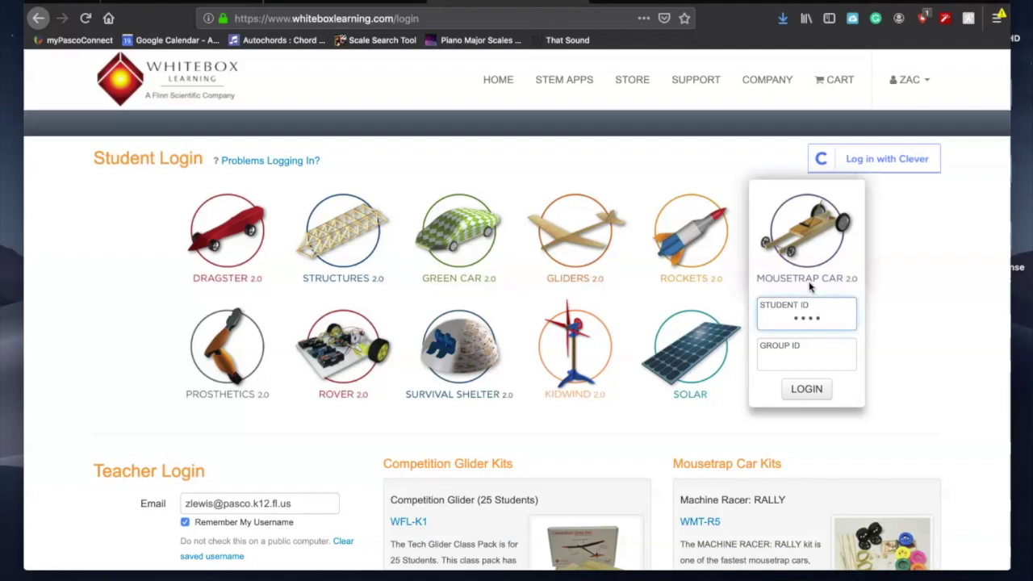
click(804, 358)
click(808, 387)
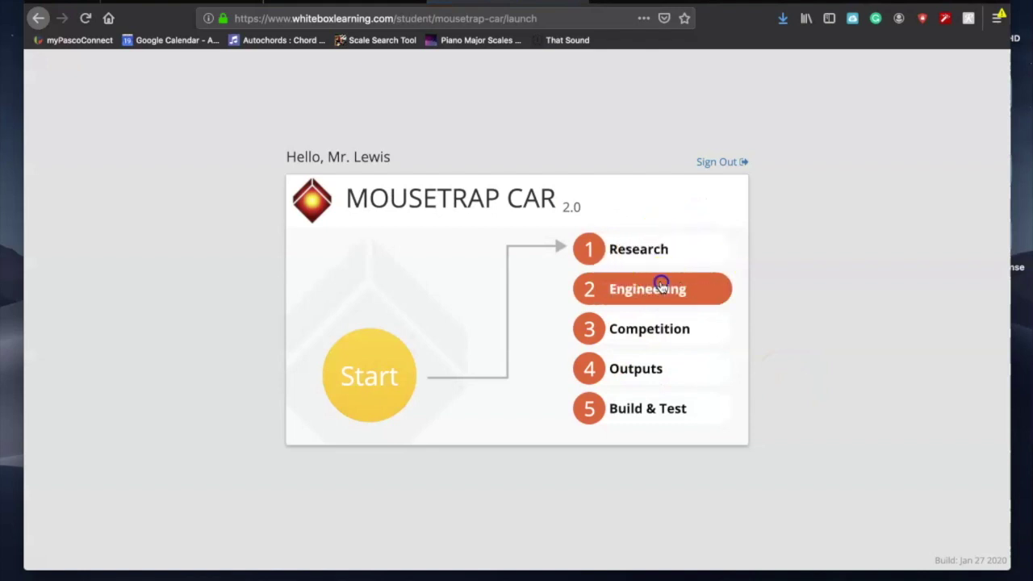
Step: Open the Design Specifications (HTML) report from the Outputs stage
click(661, 287)
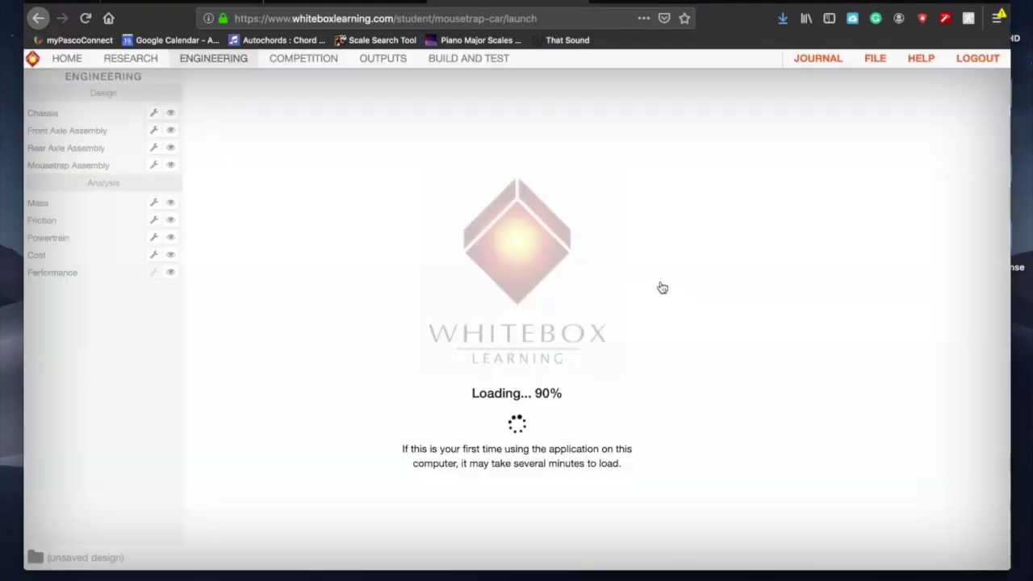
click(384, 226)
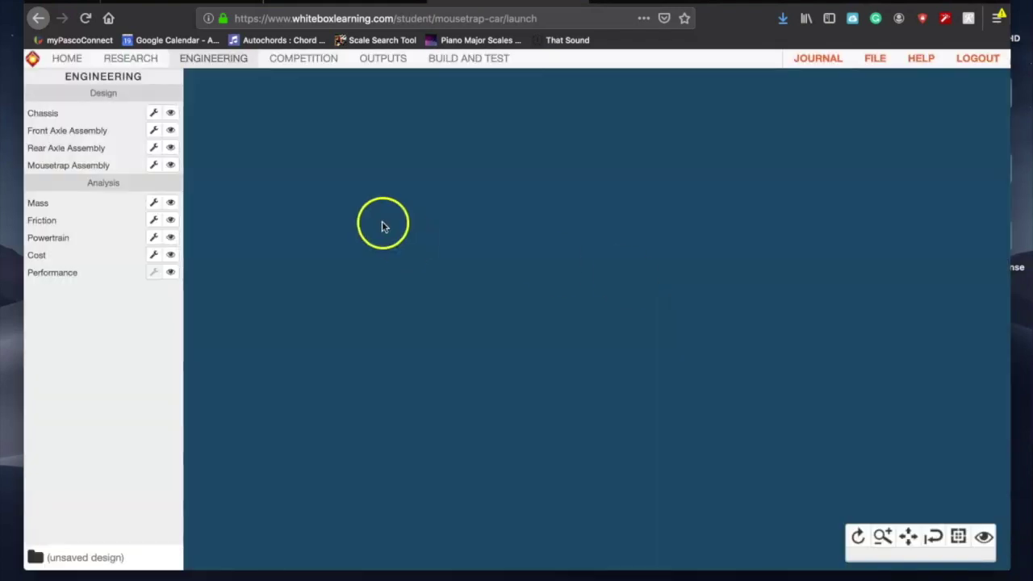
click(386, 65)
click(170, 113)
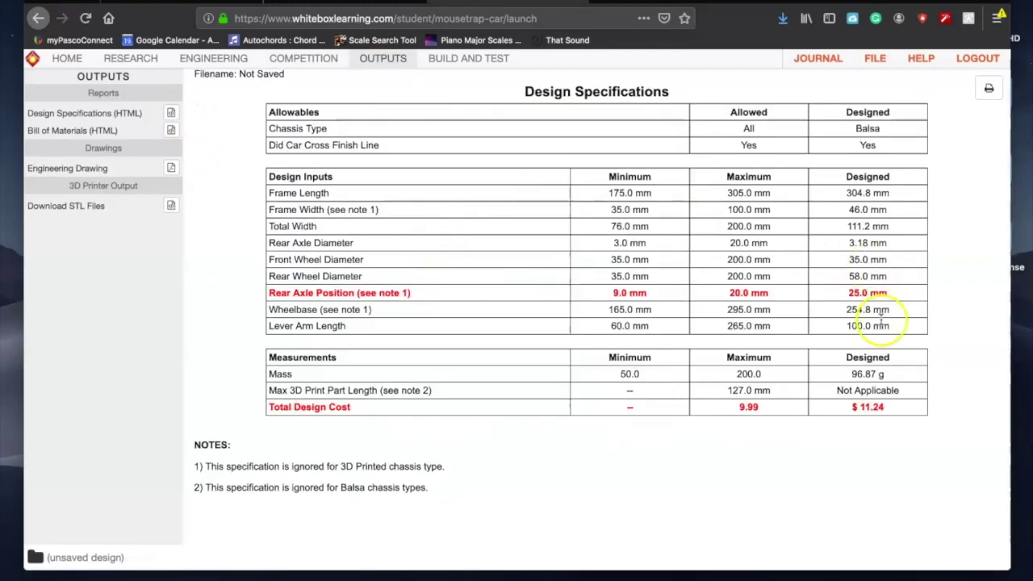
Step: Highlight the out-of-spec Rear Axle Position row and the $11.24 total cost against its maximum
drag(269, 292, 533, 294)
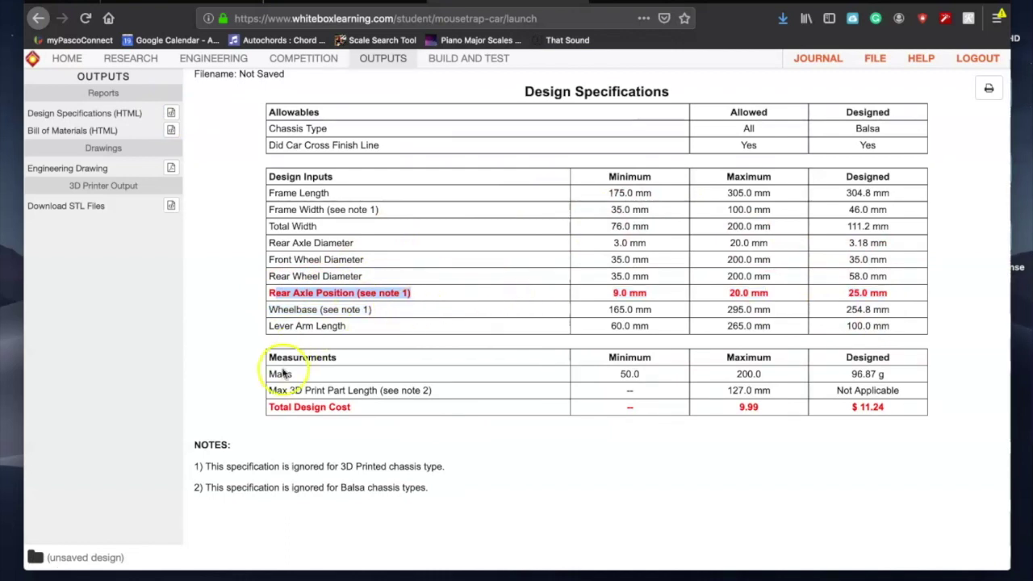
drag(271, 405, 736, 409)
drag(886, 407, 843, 410)
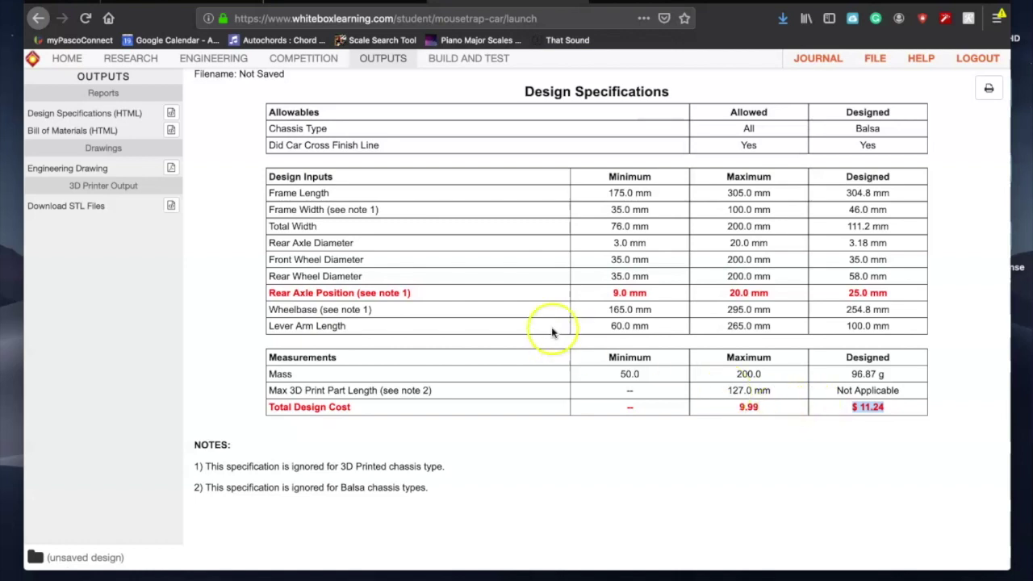
click(449, 283)
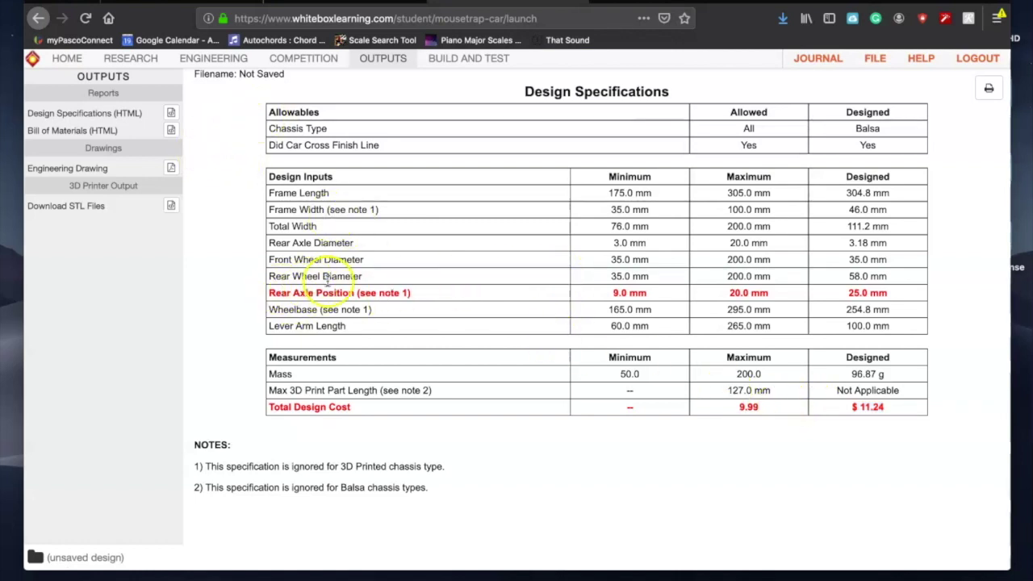
Step: Show the chassis, front axle, rear axle and mousetrap assemblies in the 3D view
click(224, 61)
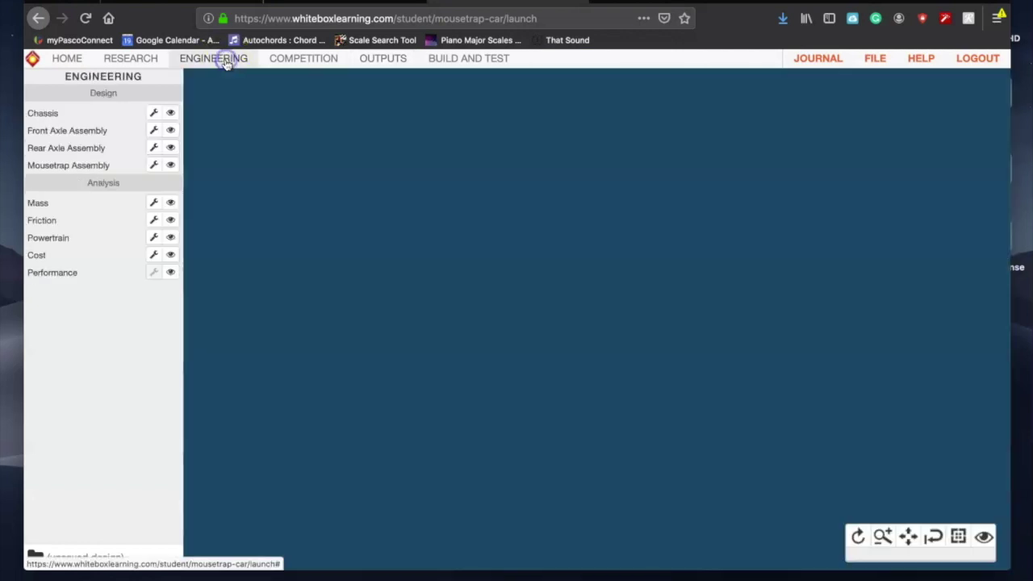
click(170, 113)
click(170, 130)
click(170, 148)
click(171, 165)
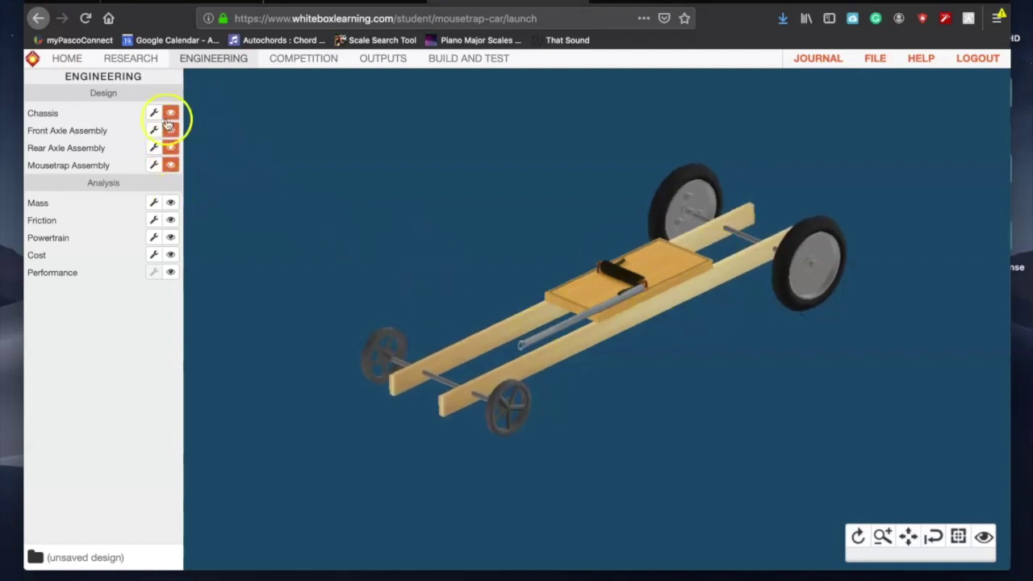
Step: Set the rear axle's Position From Rear to 20 mm and recheck the Design Specifications report
click(152, 149)
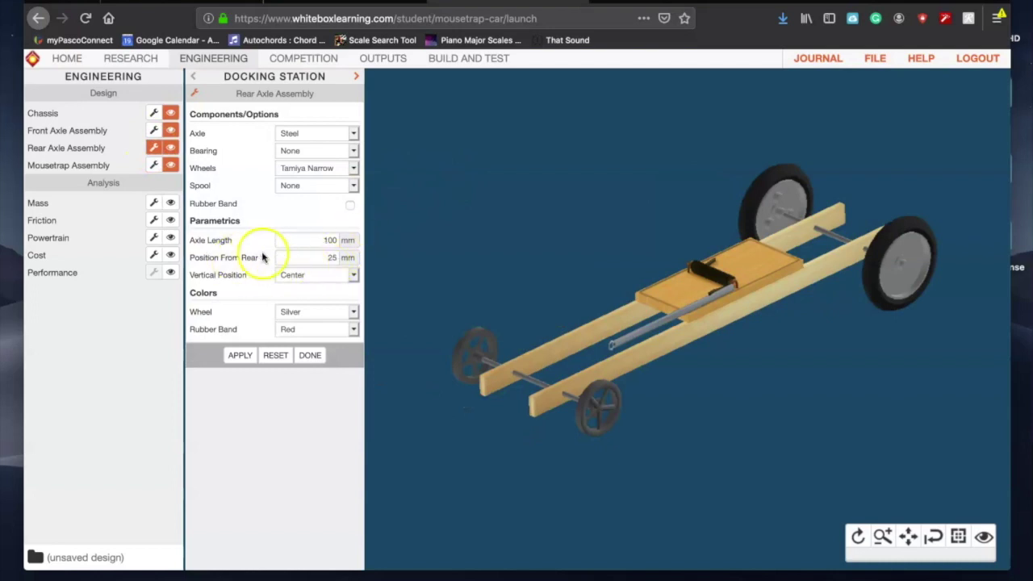
triple_click(260, 255)
triple_click(231, 259)
click(260, 258)
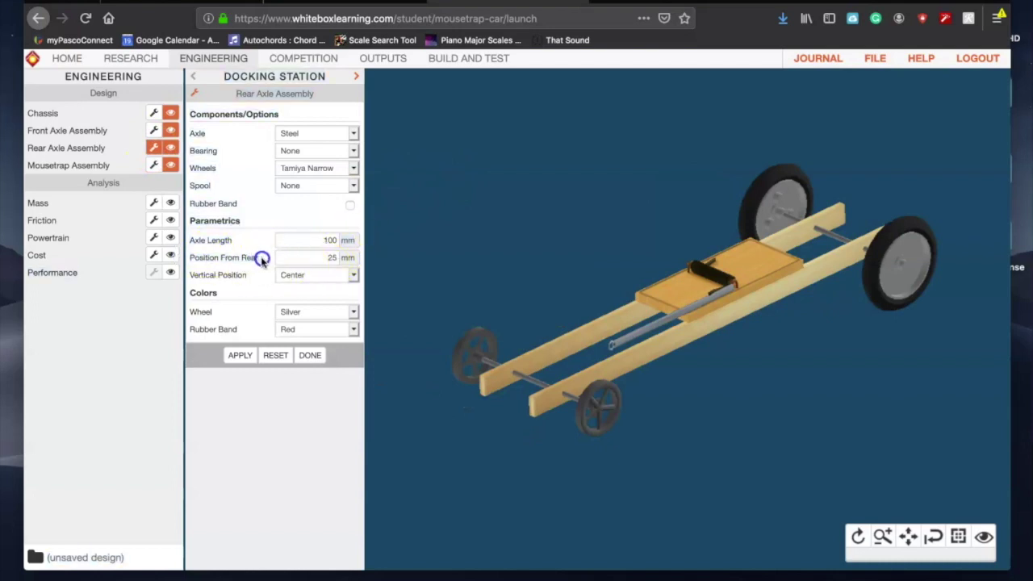
click(328, 259)
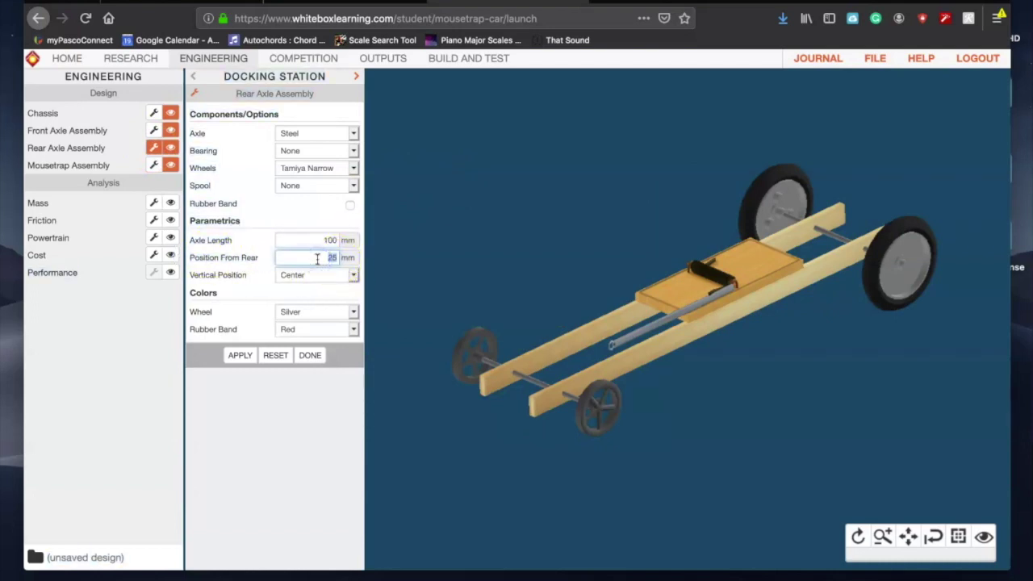
click(239, 355)
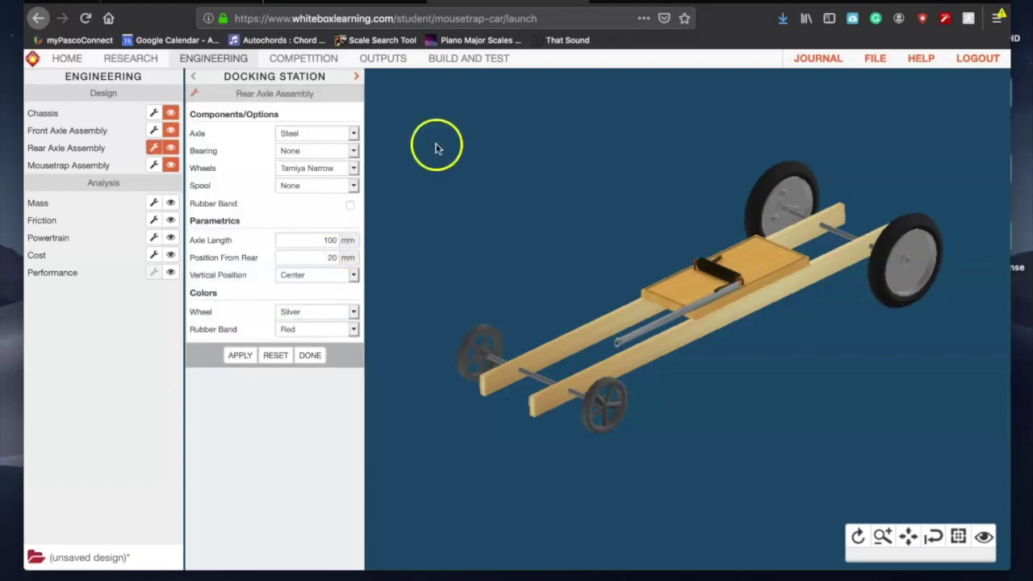
click(383, 59)
click(175, 113)
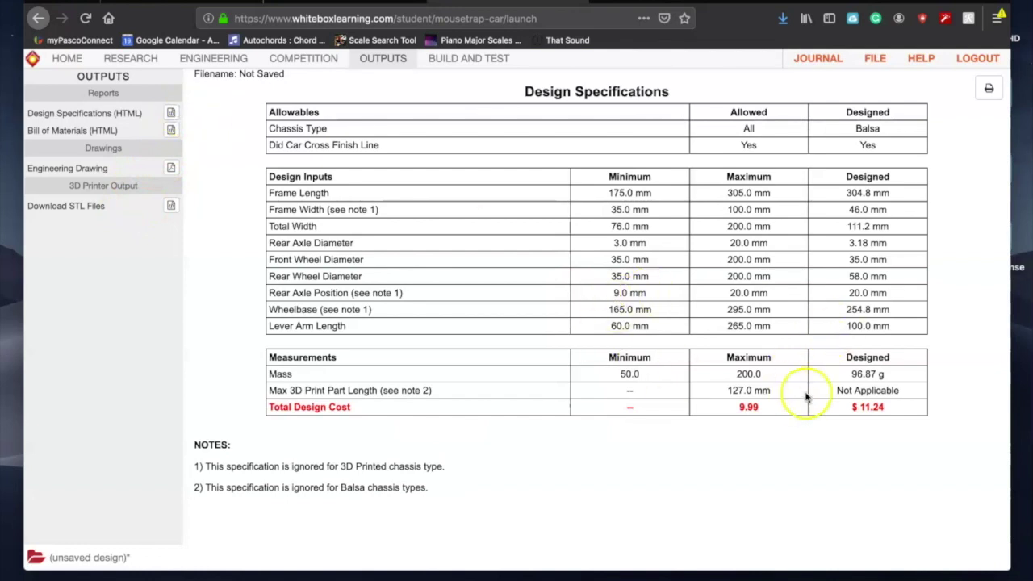
Step: Show the cost breakdown pie chart in the Engineering stage
click(220, 60)
click(170, 255)
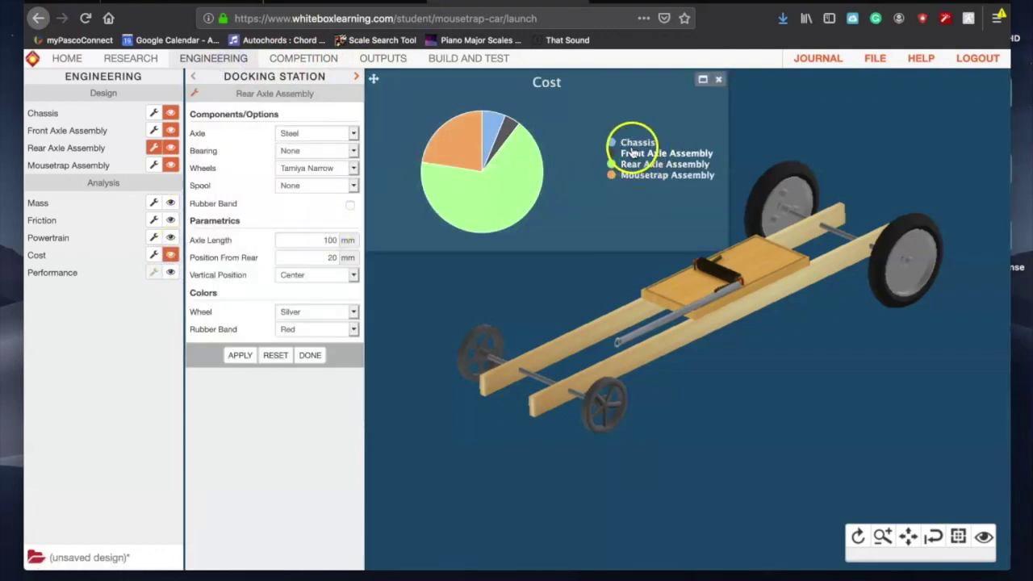
mouse_move(523, 175)
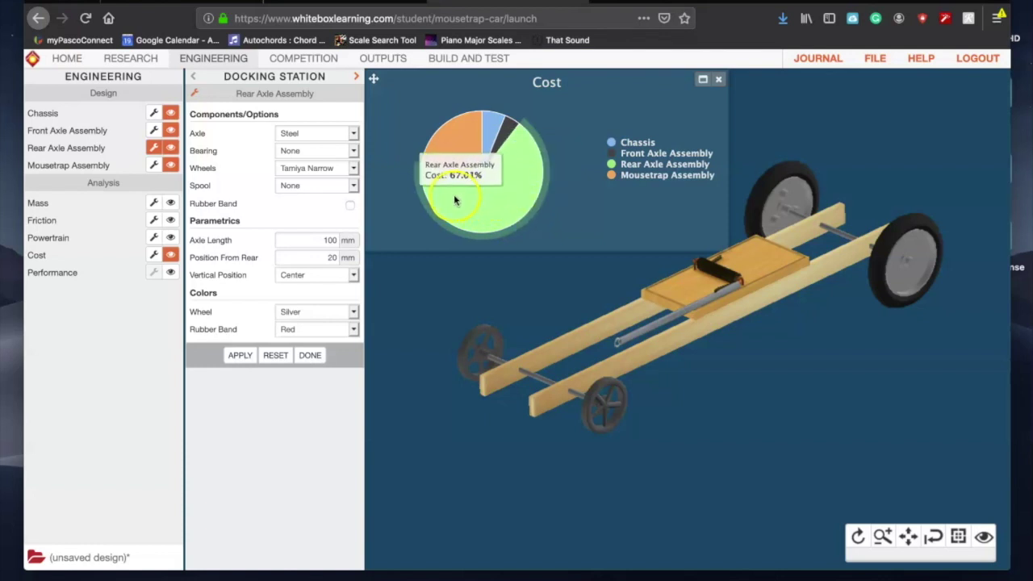
Step: Change the rear axle wheels to Rear Racers and apply the change
click(335, 170)
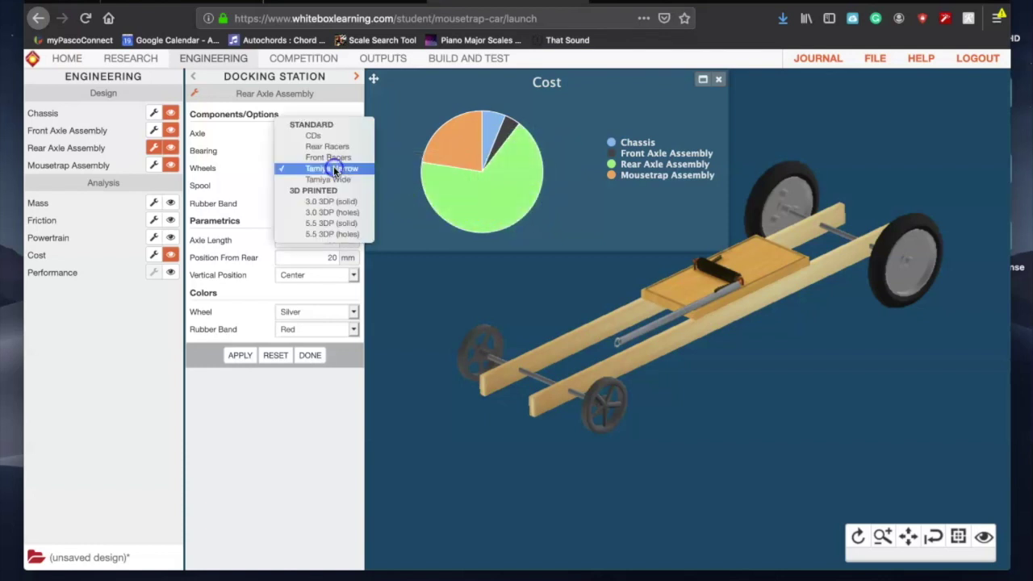
drag(327, 121, 349, 188)
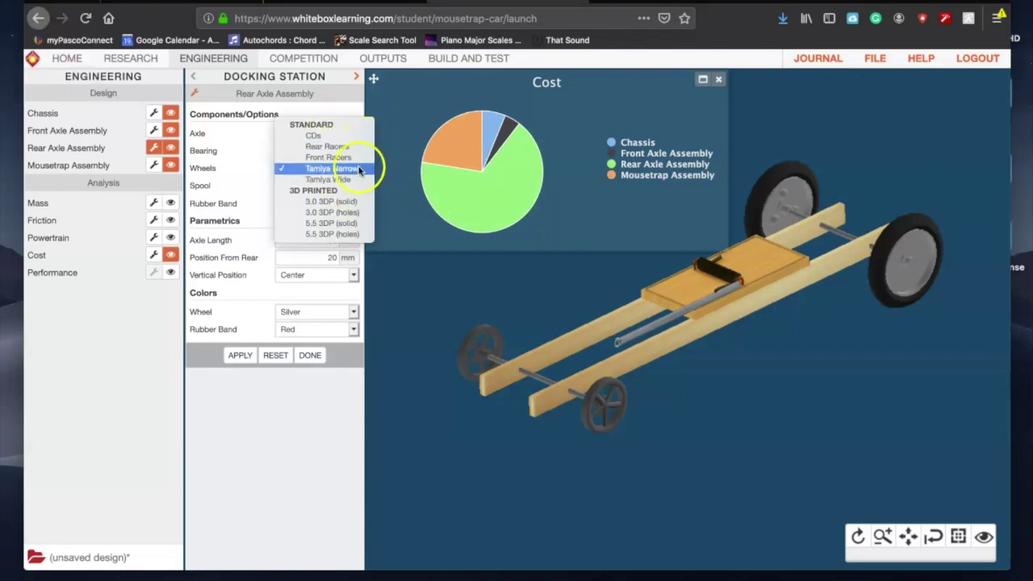
click(355, 147)
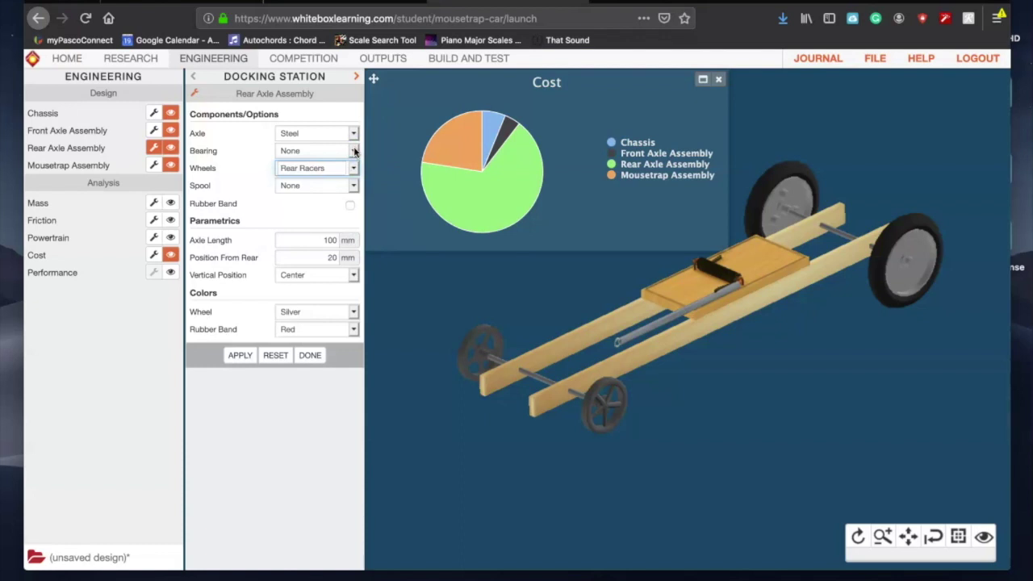
click(385, 167)
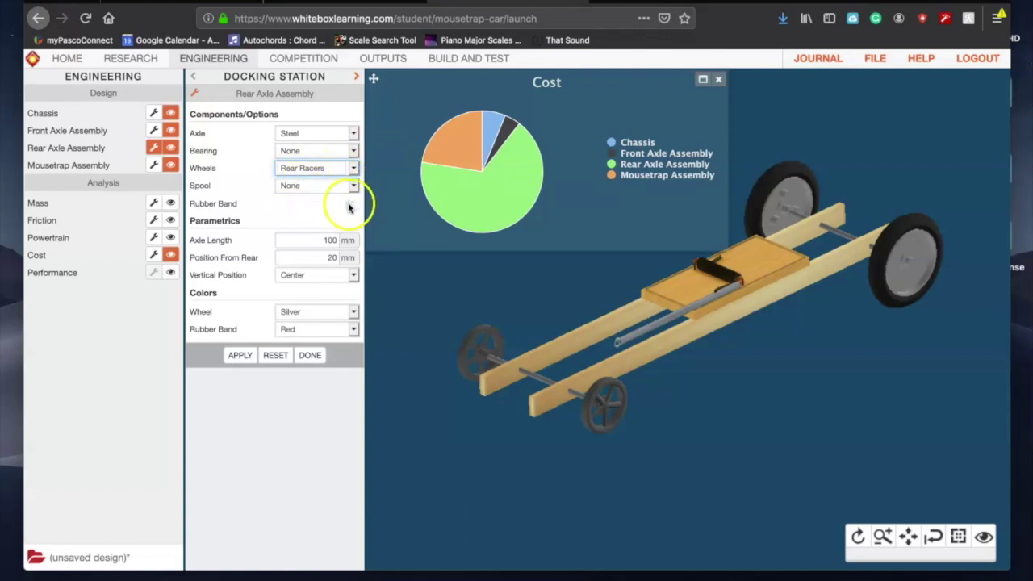
click(240, 357)
mouse_move(472, 192)
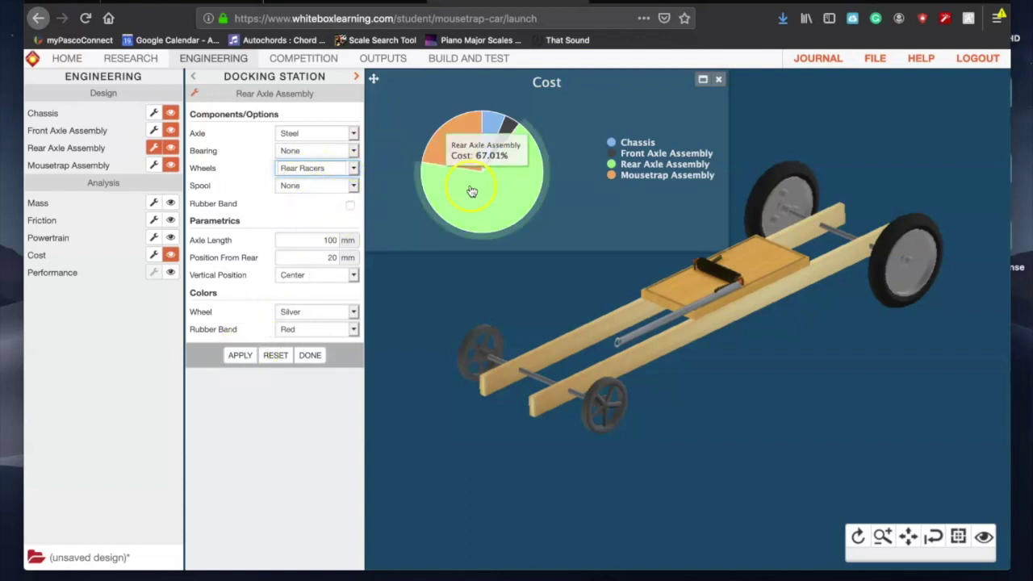
click(241, 356)
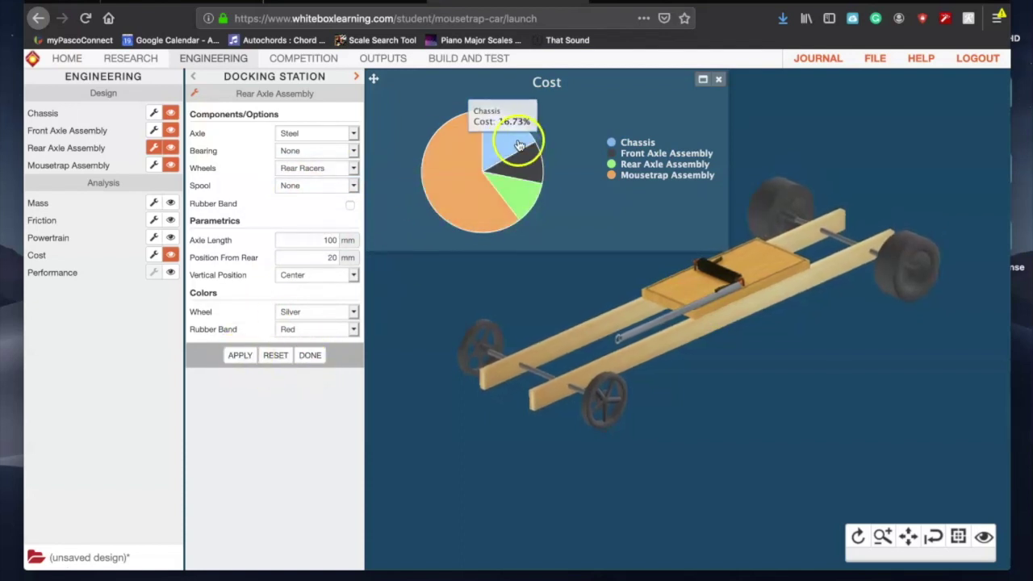
mouse_move(498, 191)
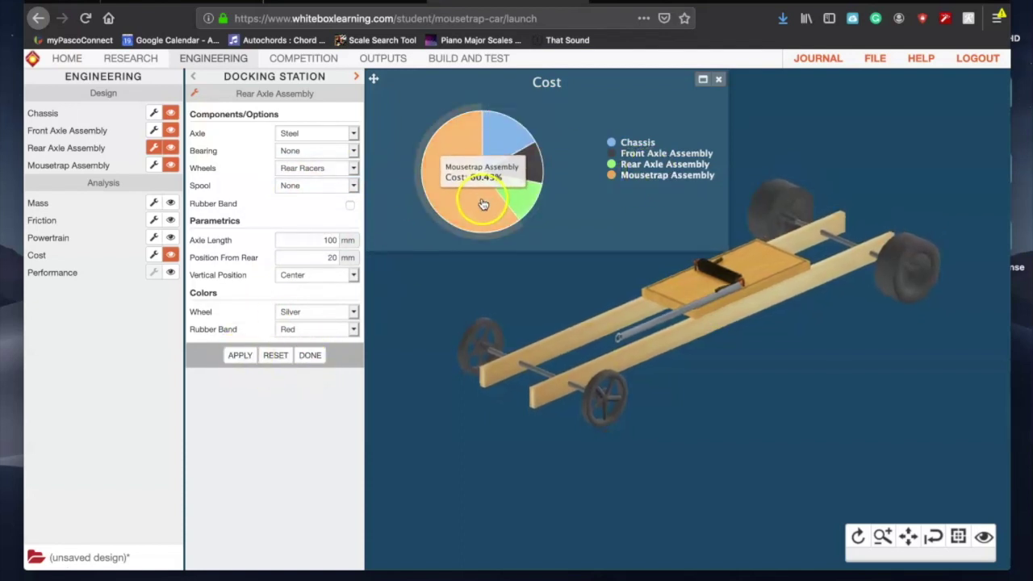
click(384, 59)
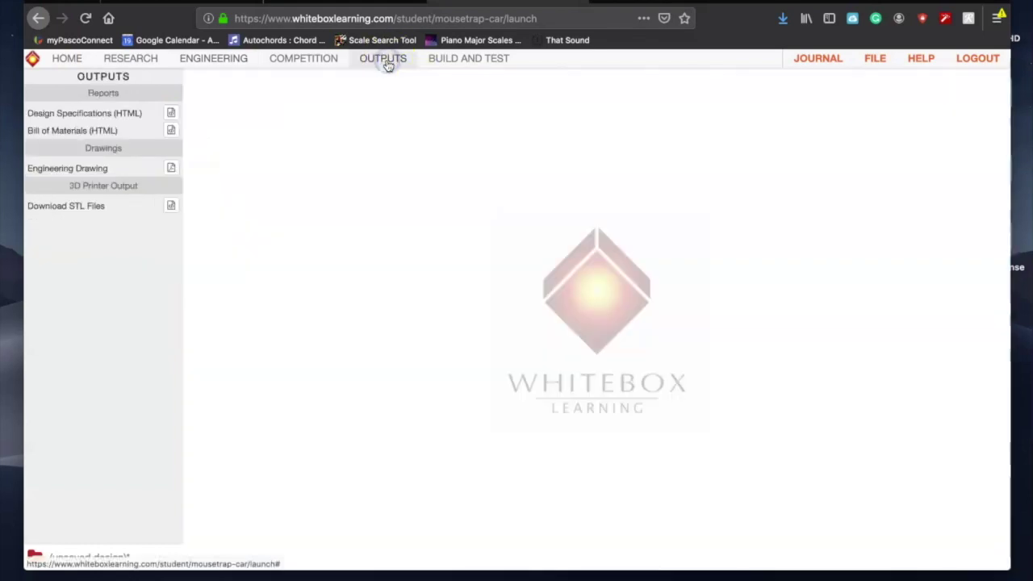
click(171, 116)
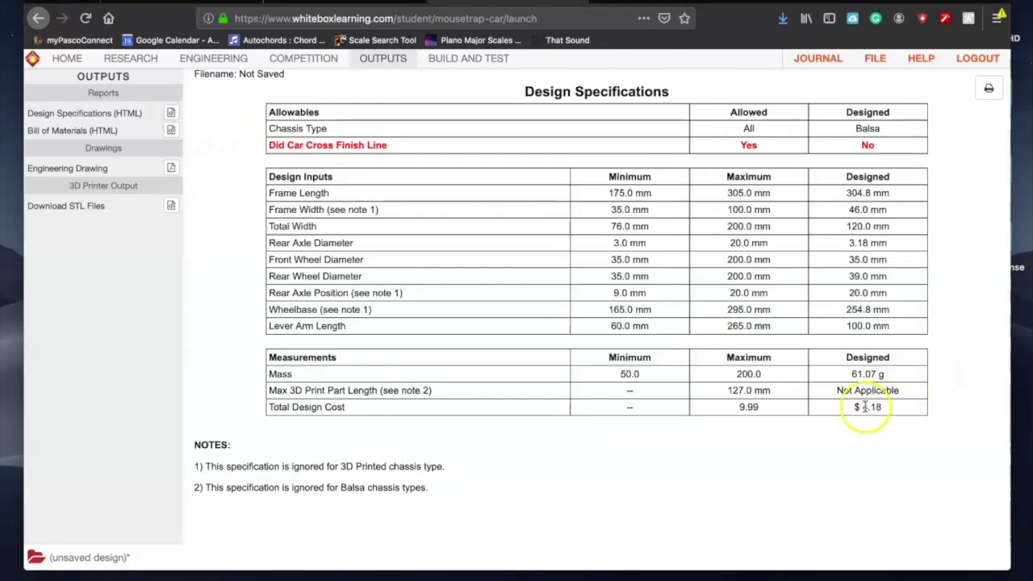
drag(288, 145, 592, 162)
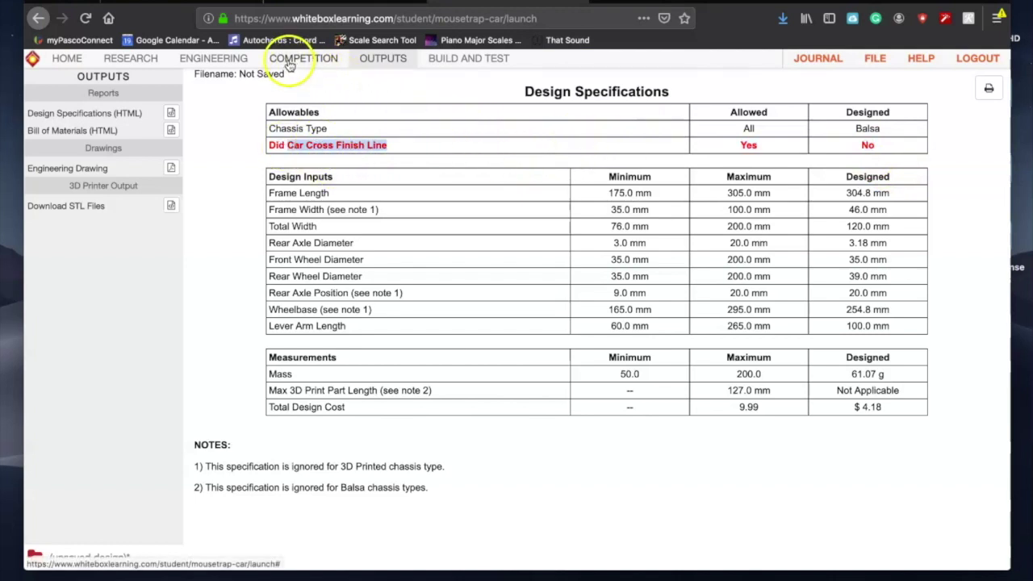
Step: Try Tamiya Narrow wheels on the rear axle and apply them
click(227, 64)
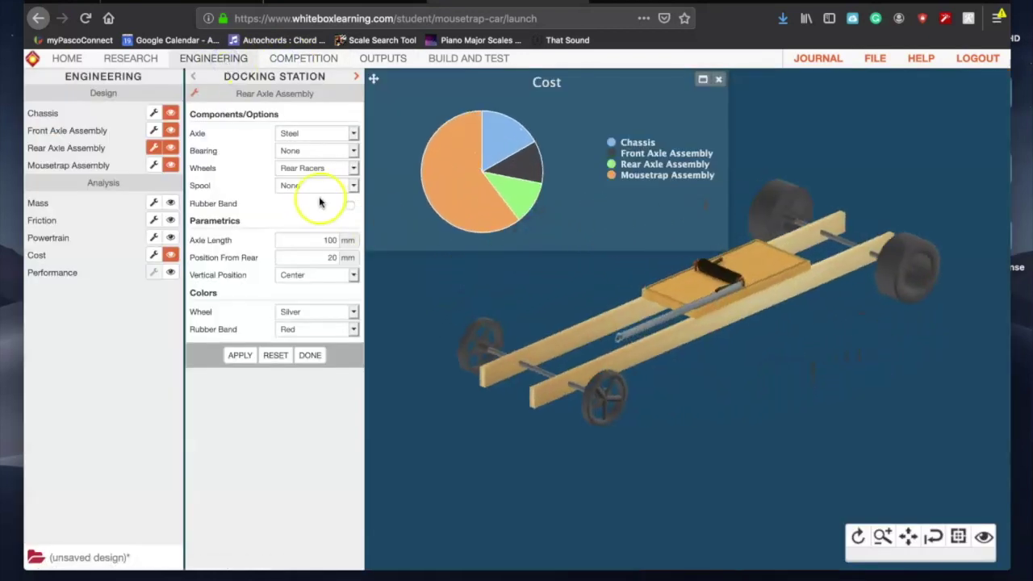
click(330, 168)
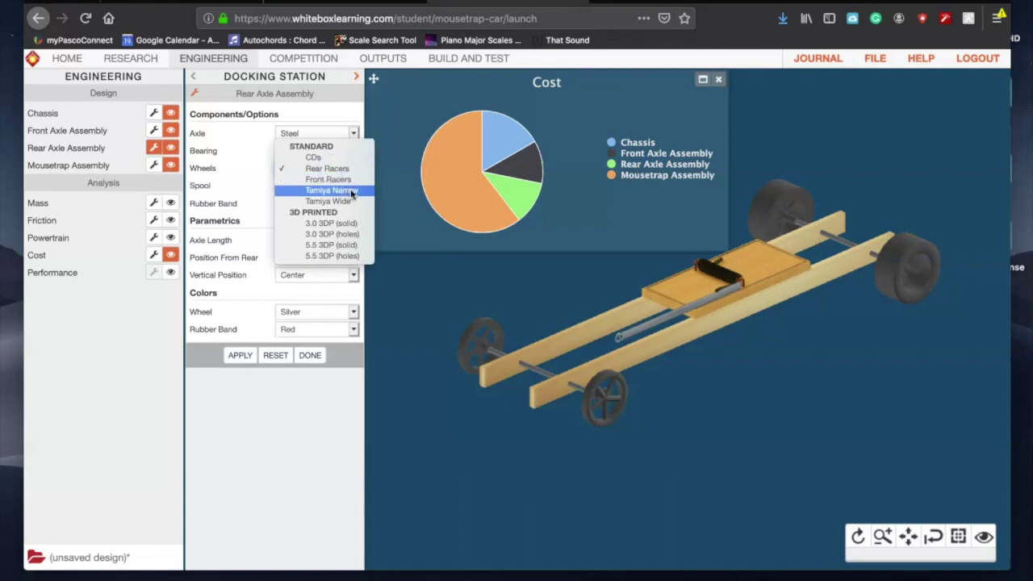
click(354, 191)
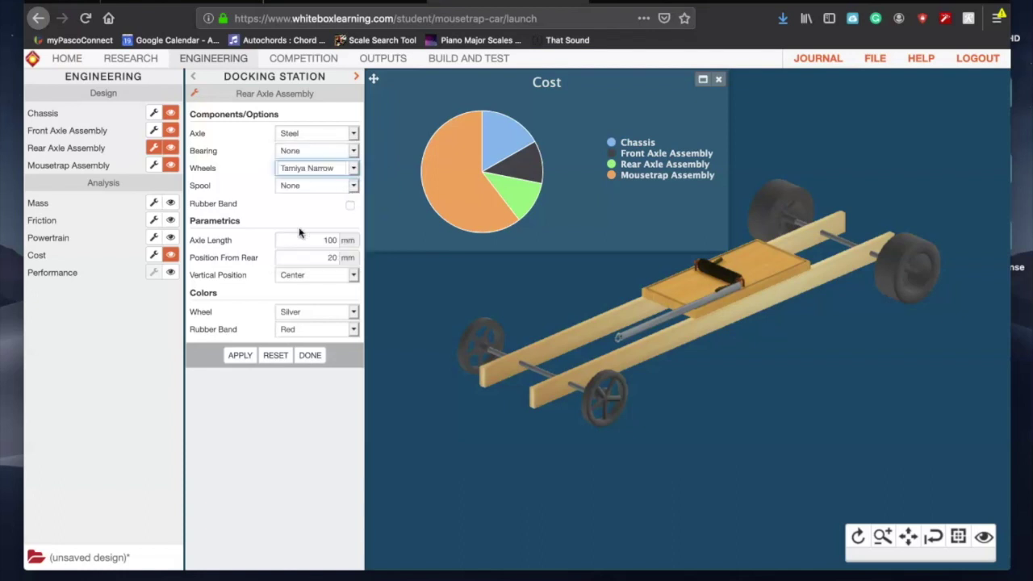
click(240, 356)
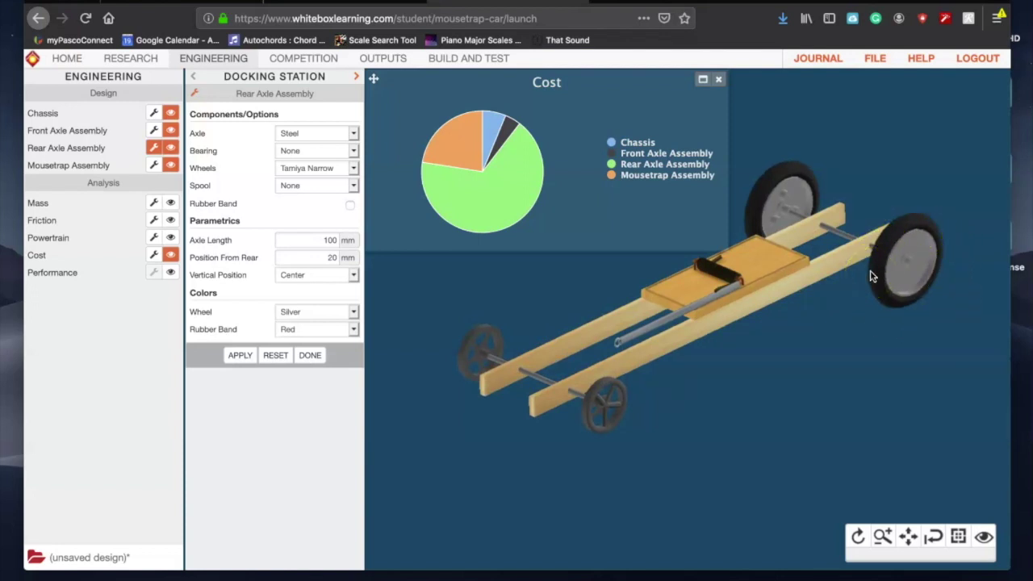
Step: Switch the rear wheels back to Rear Racers and apply
click(315, 168)
click(323, 157)
click(323, 165)
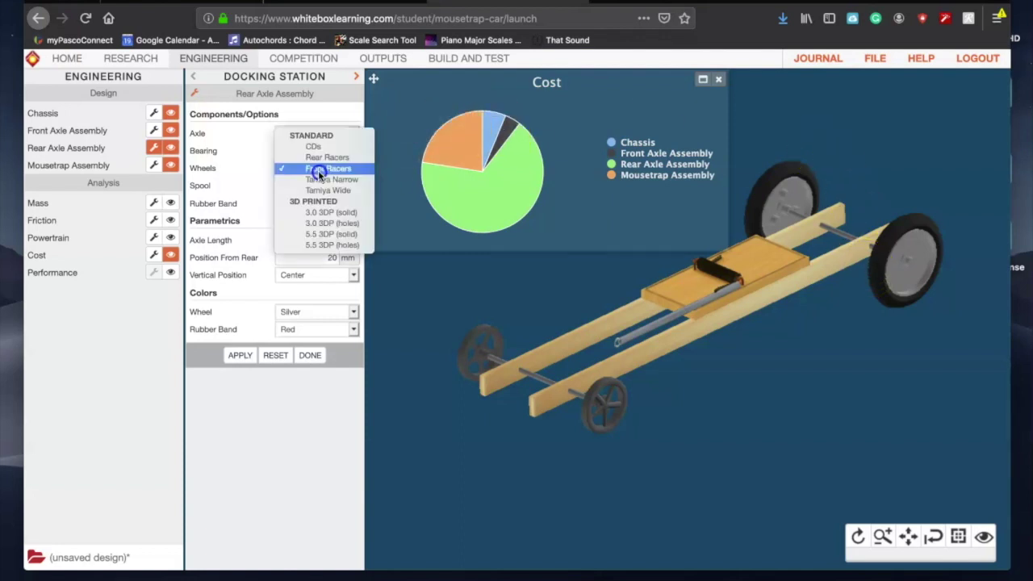
click(323, 158)
click(240, 355)
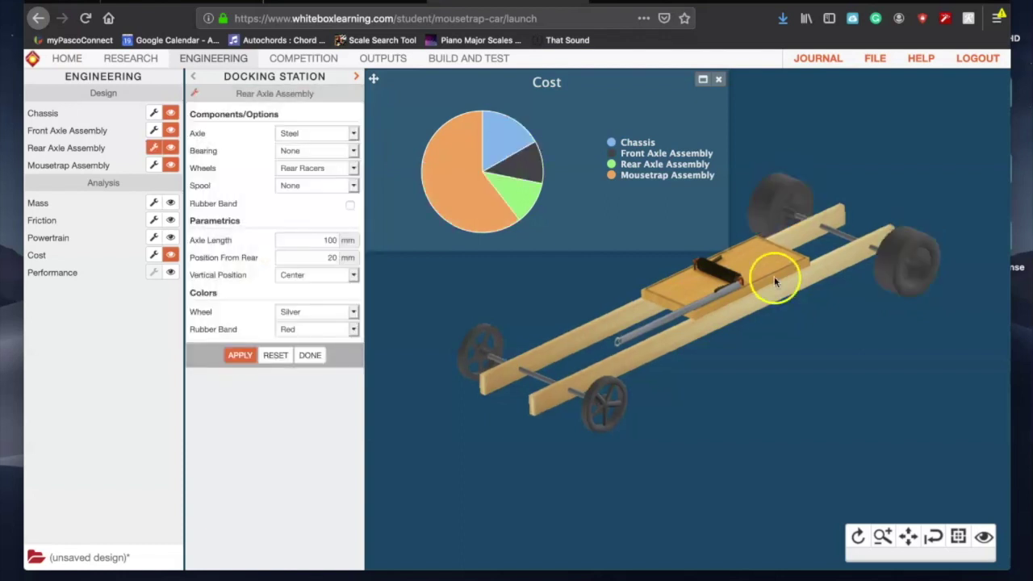
click(903, 289)
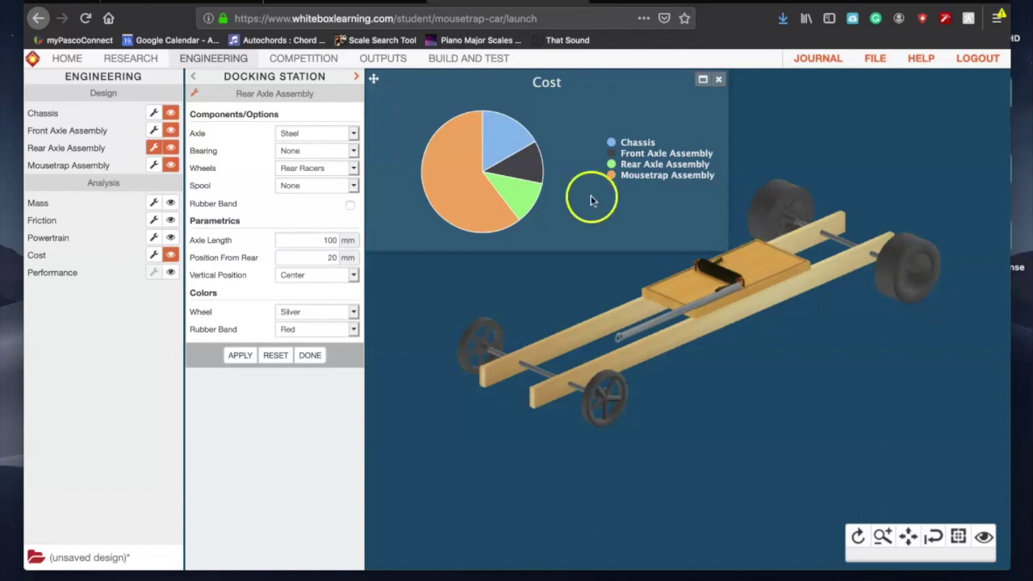
Step: Turn on rear-wheel rubber bands and set their colour to Yellow
click(349, 206)
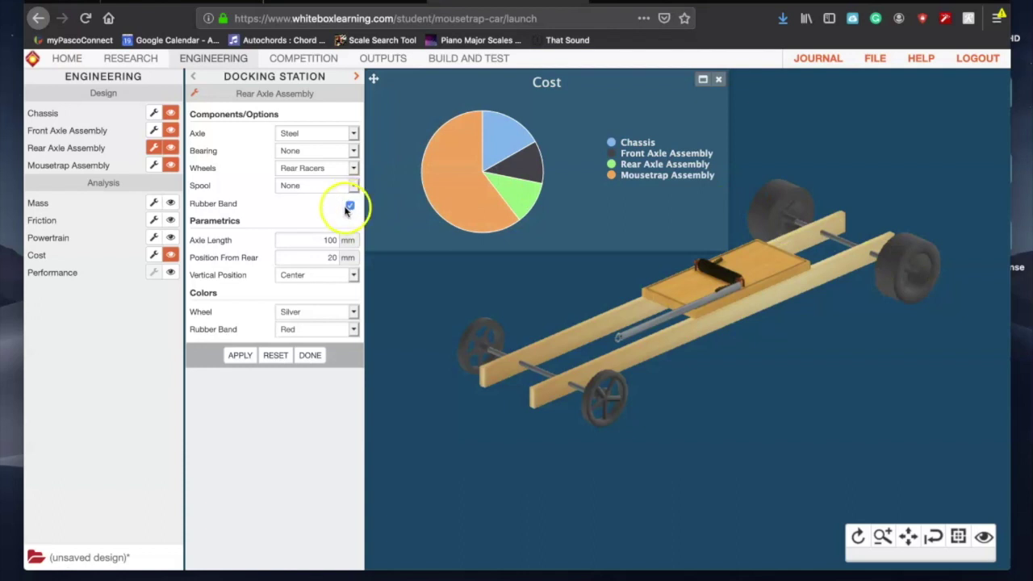
click(240, 355)
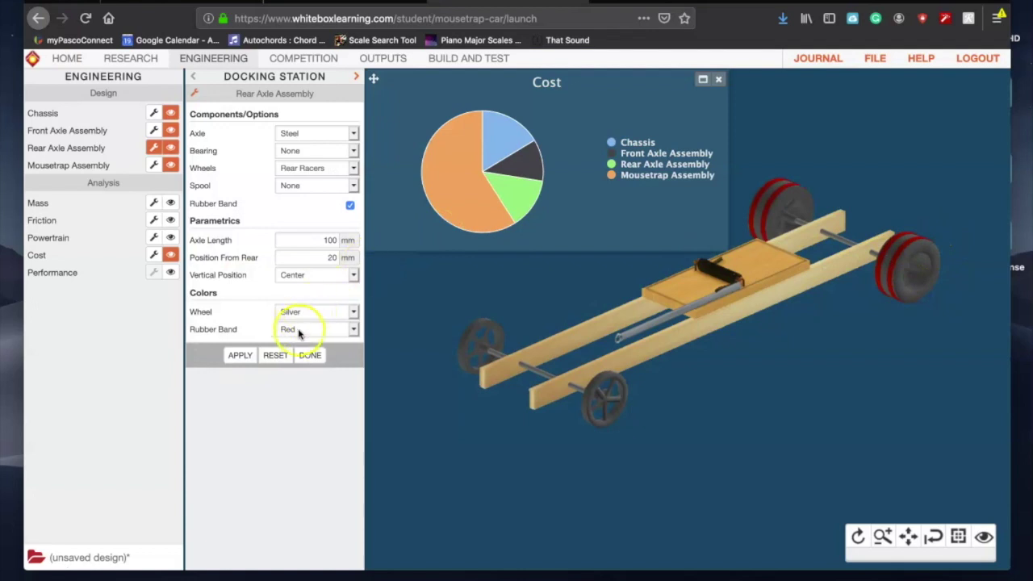
click(321, 328)
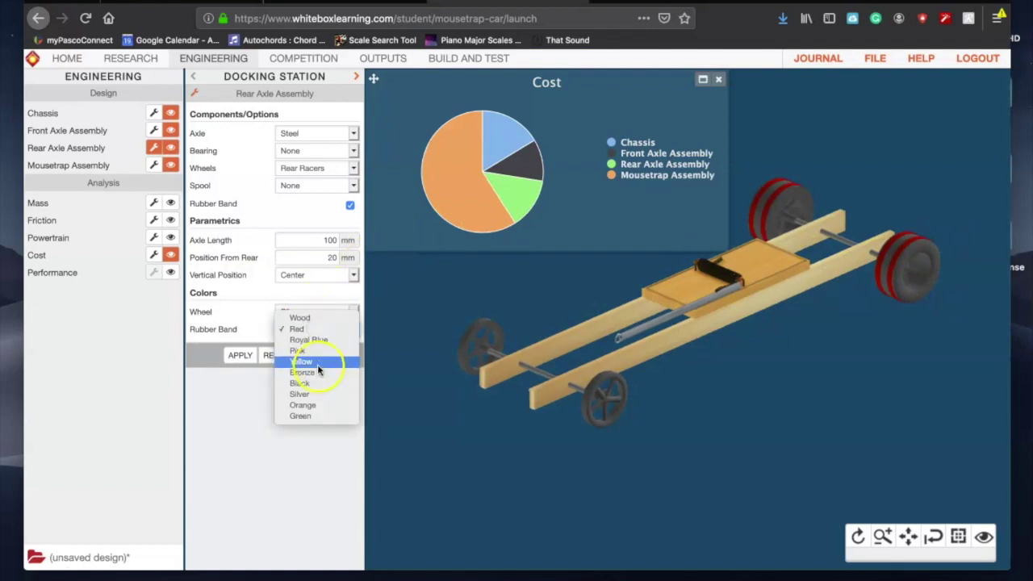
click(322, 362)
click(240, 355)
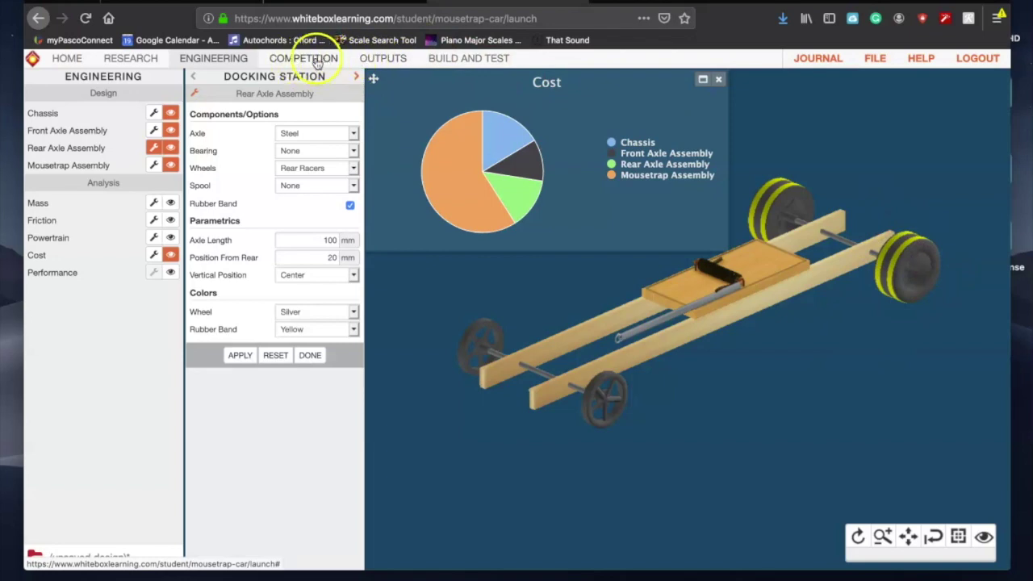
click(383, 59)
Step: Review the Design Specifications report and the competition track, then go back to Engineering
click(170, 113)
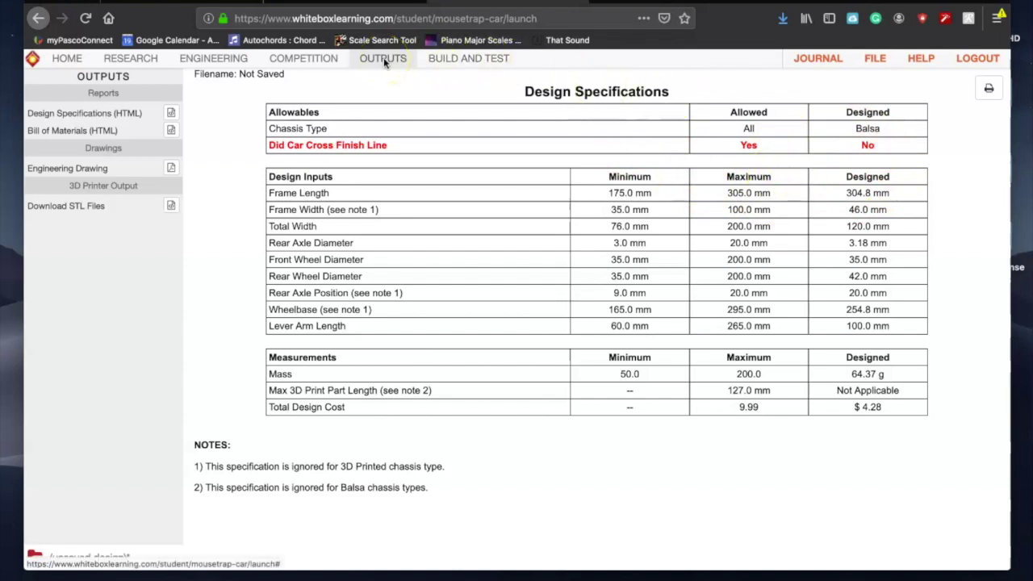
click(276, 63)
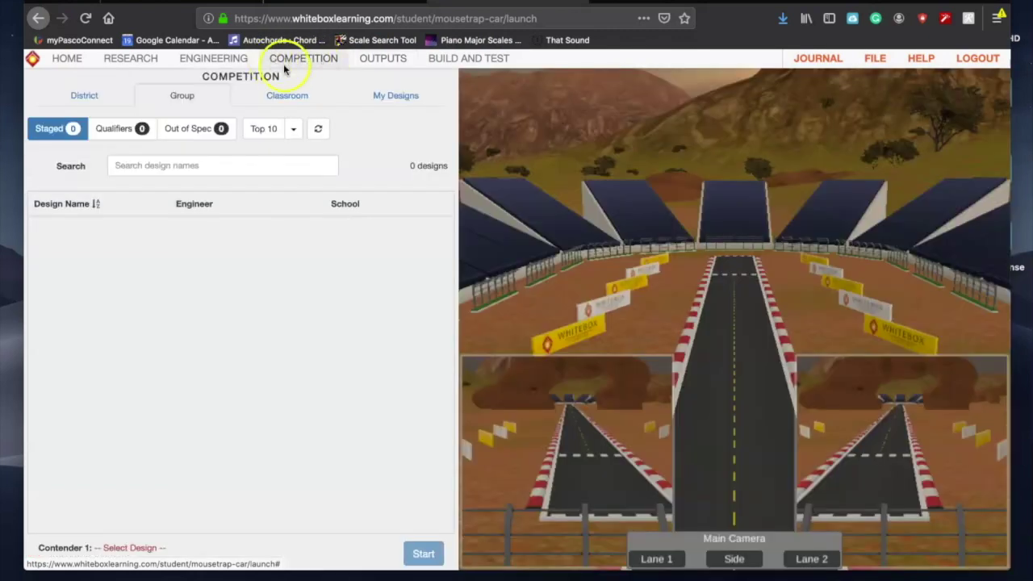
click(222, 63)
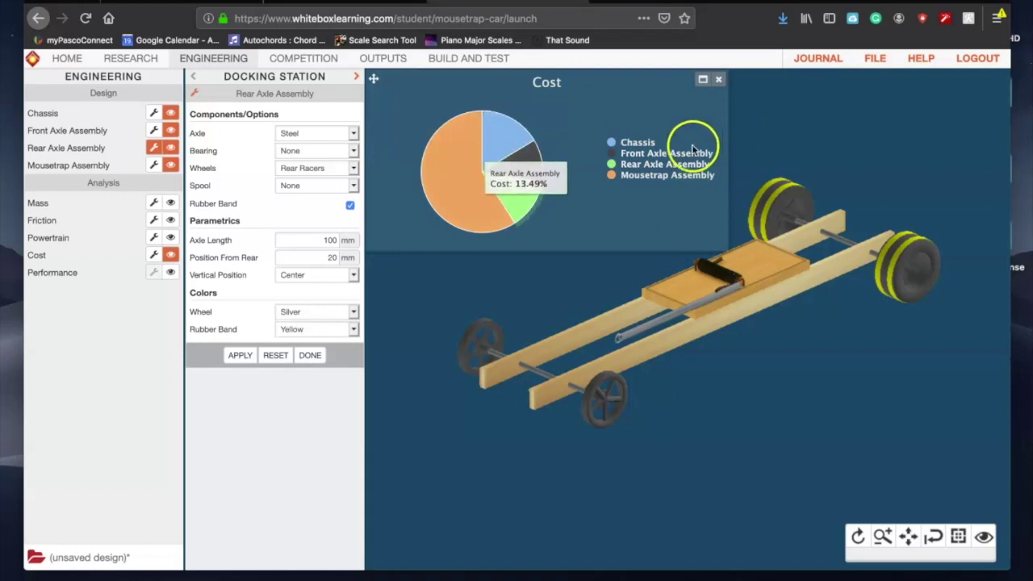
Step: Hide the cost pie chart and close the open chassis and rear axle panels
click(720, 83)
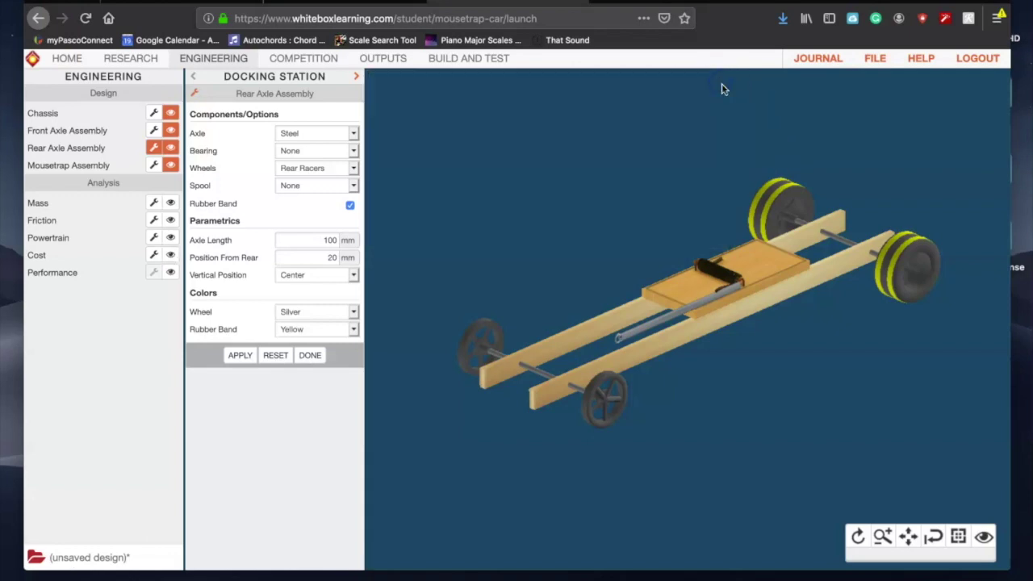
click(154, 113)
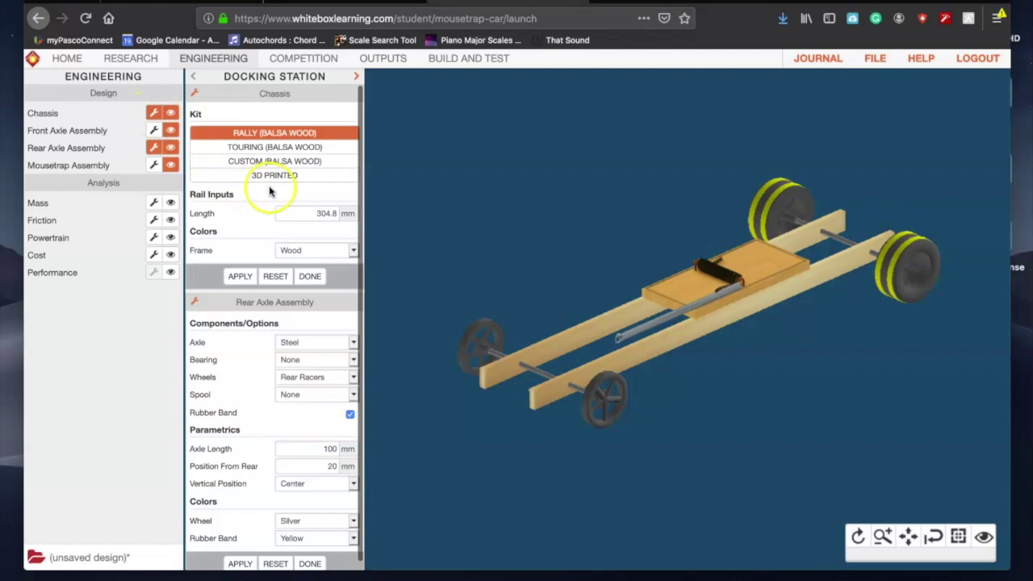
click(309, 272)
click(311, 356)
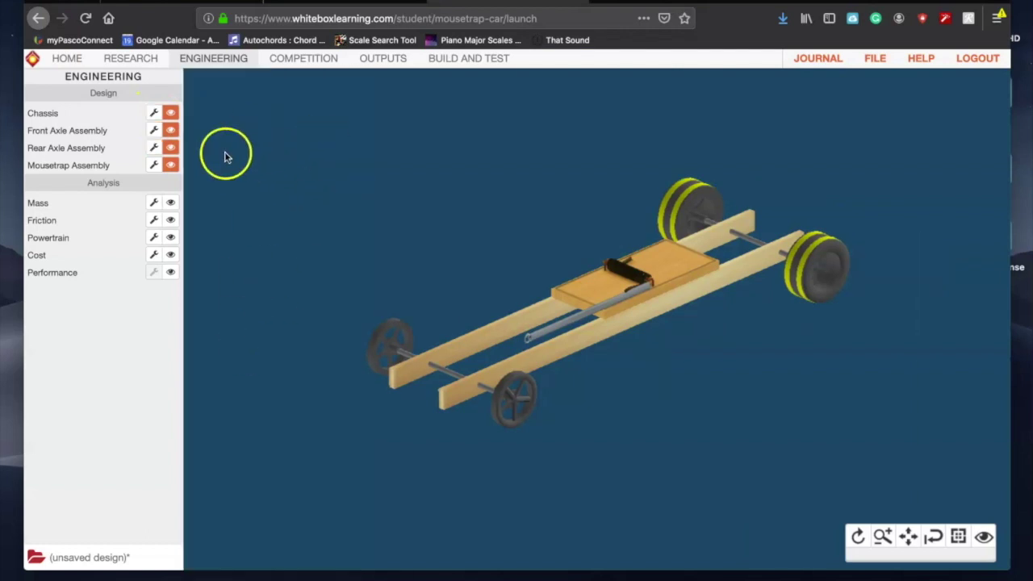
Step: Shorten the chassis rails from 304.8 mm to 280 mm and make the frame Royal Blue
click(153, 114)
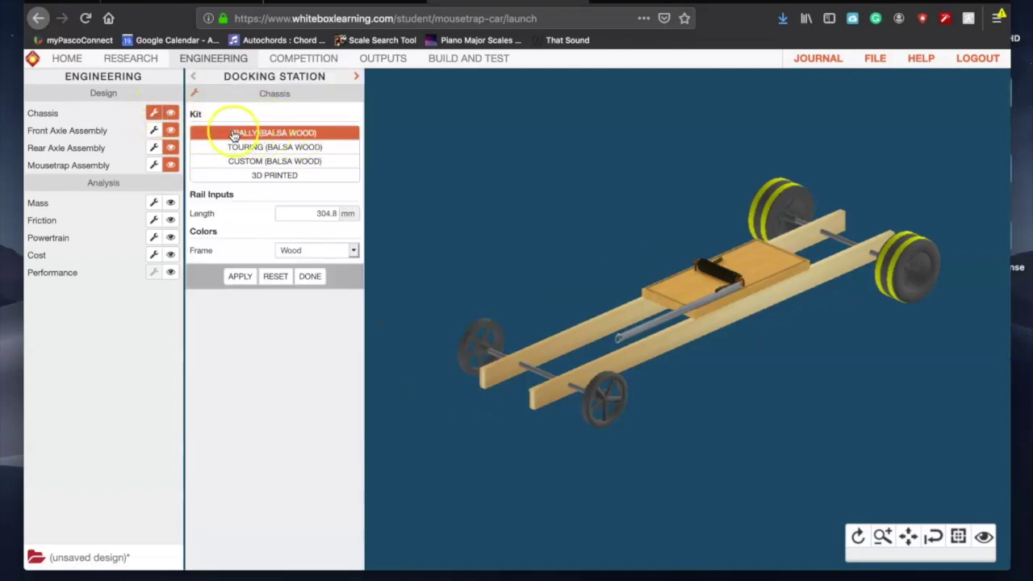
click(334, 212)
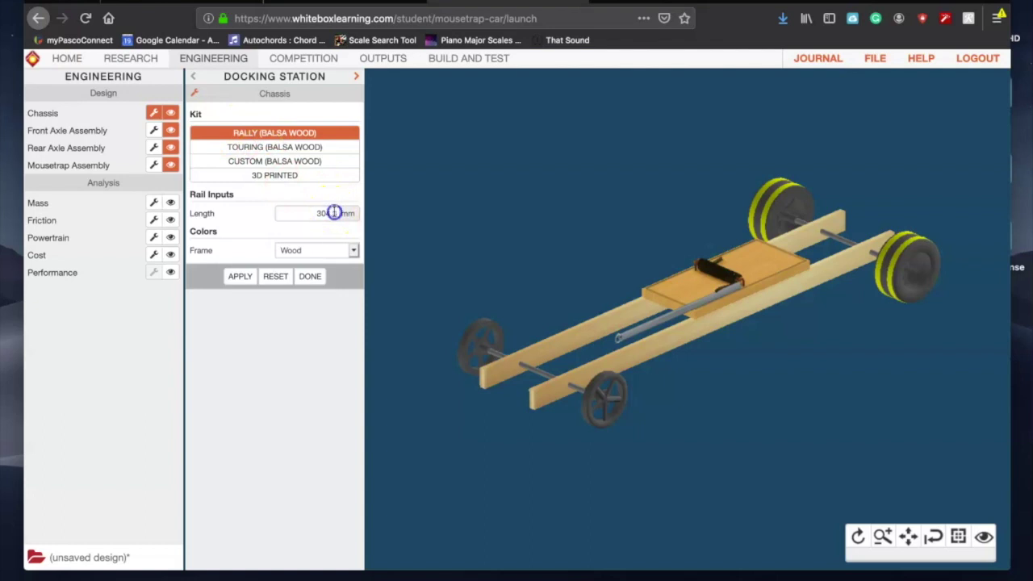
drag(334, 212, 310, 211)
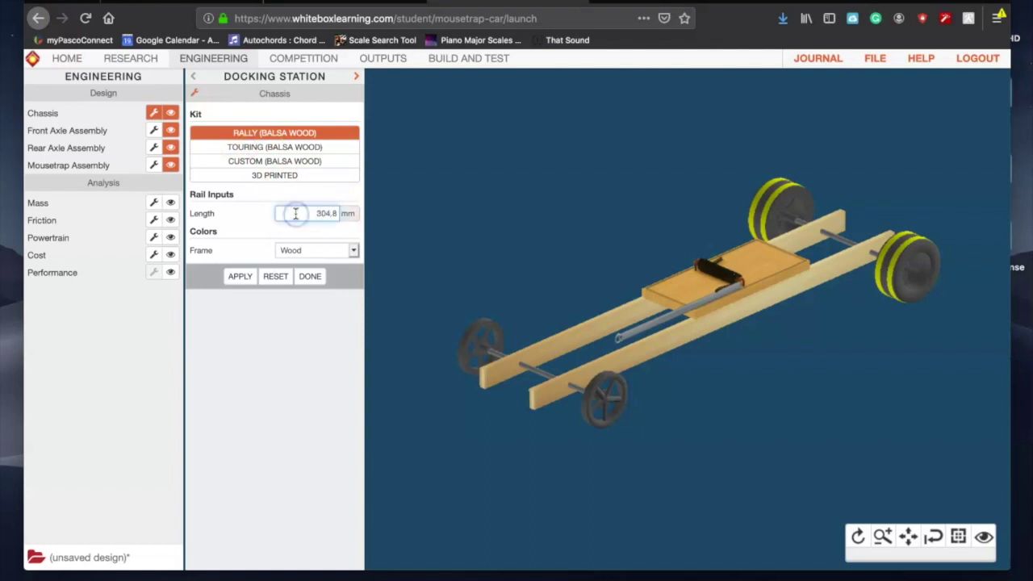
click(326, 213)
click(242, 276)
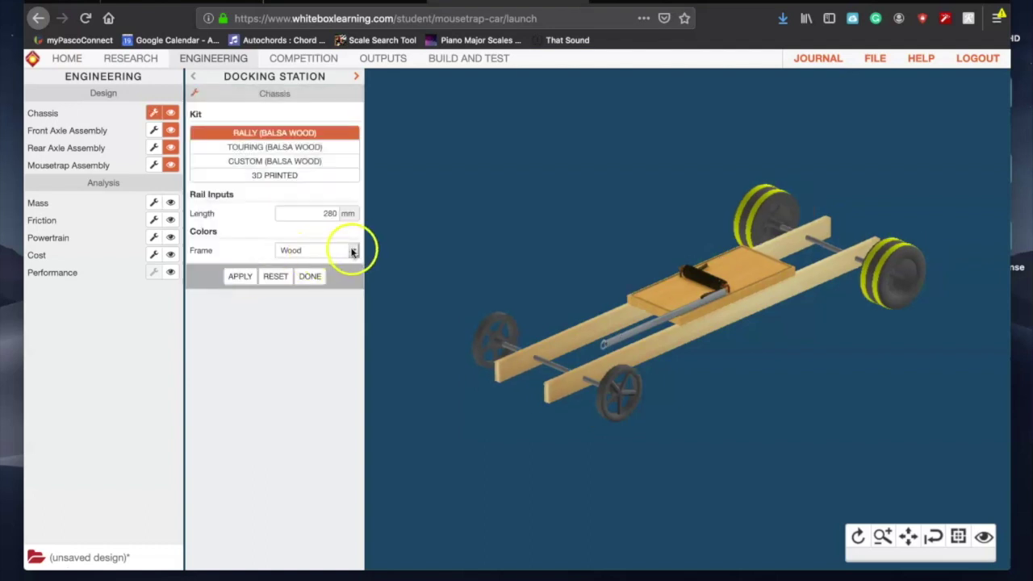
click(352, 252)
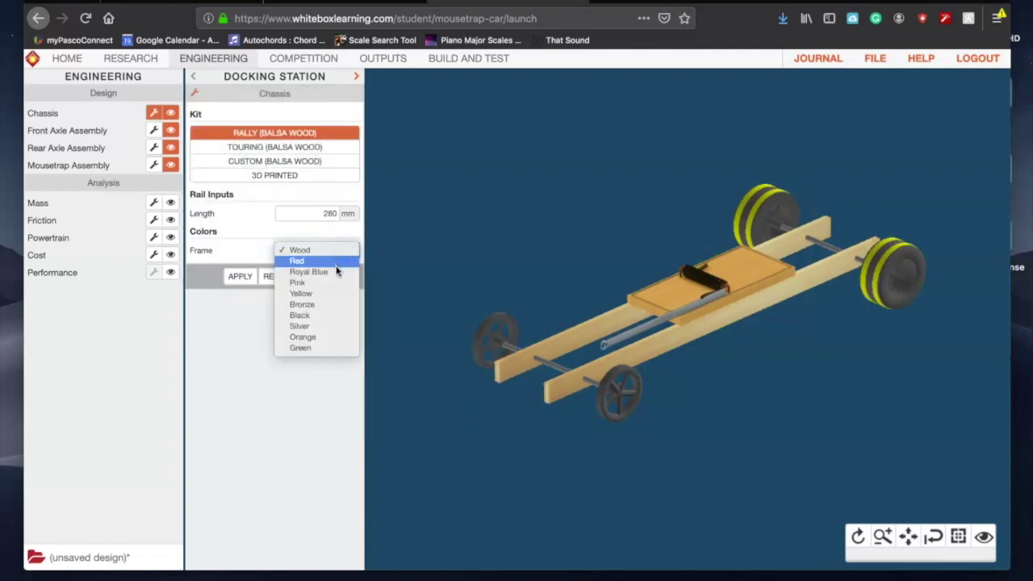
click(337, 271)
click(240, 276)
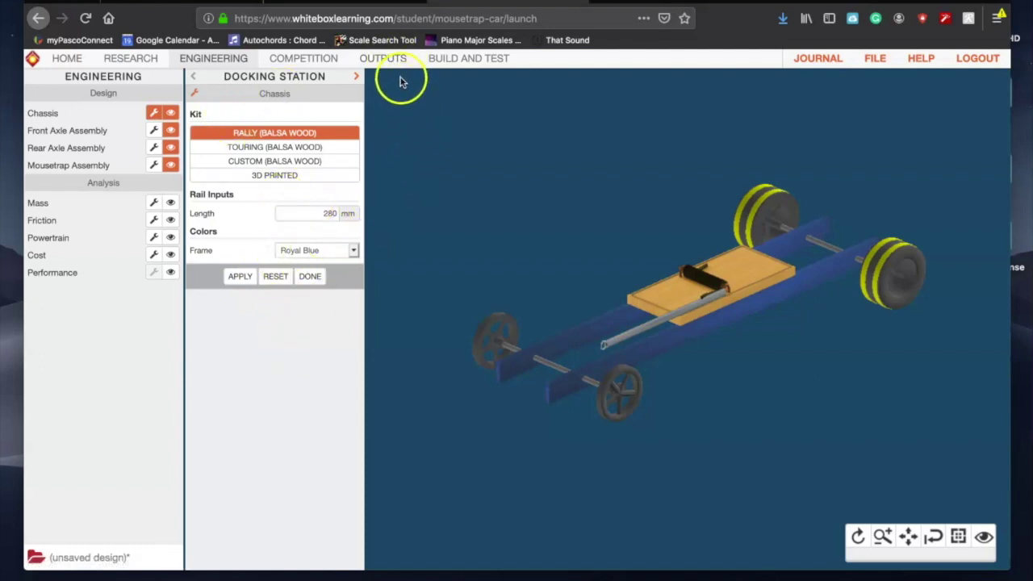
Step: Check the Design Specifications report showing $4.28, then return to Engineering
click(386, 59)
click(168, 115)
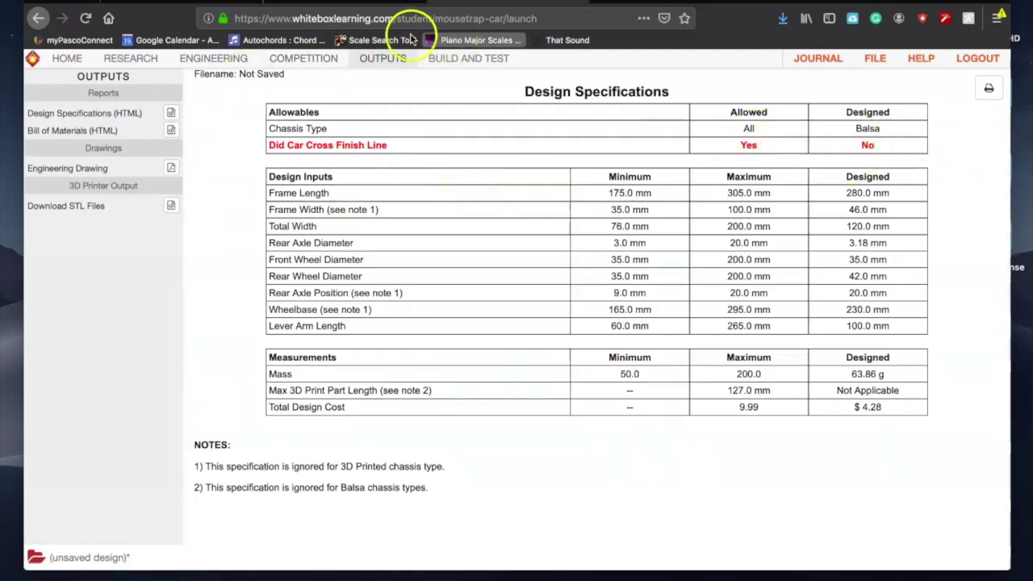
click(208, 63)
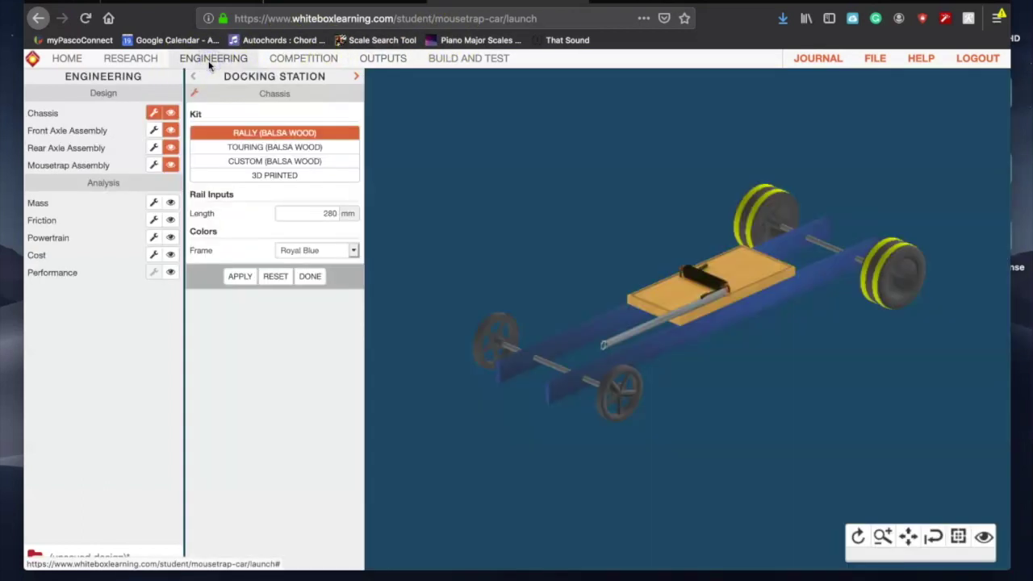
Step: Make the front axle material Aluminum in the Front Axle Assembly settings
click(312, 281)
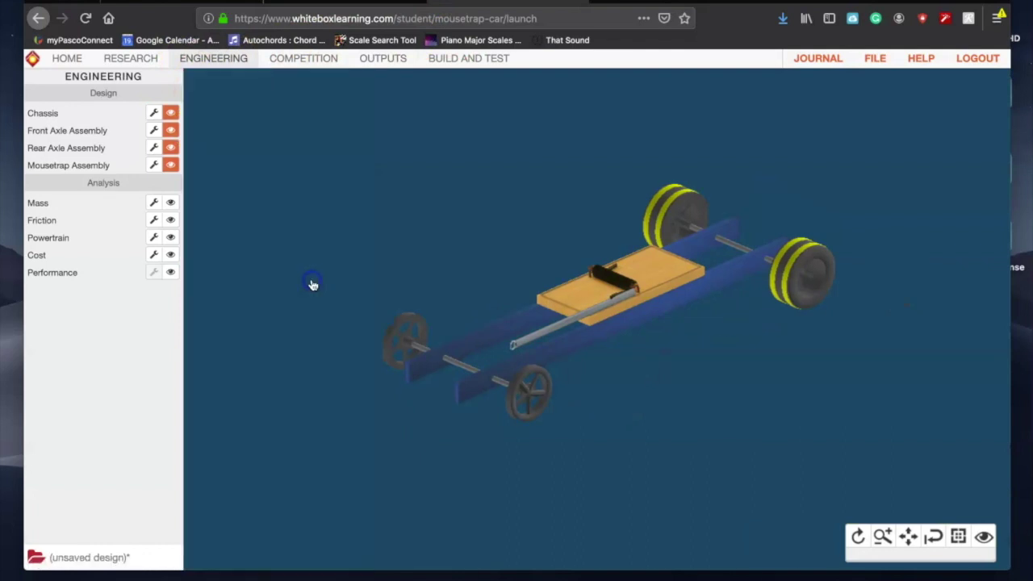
click(154, 133)
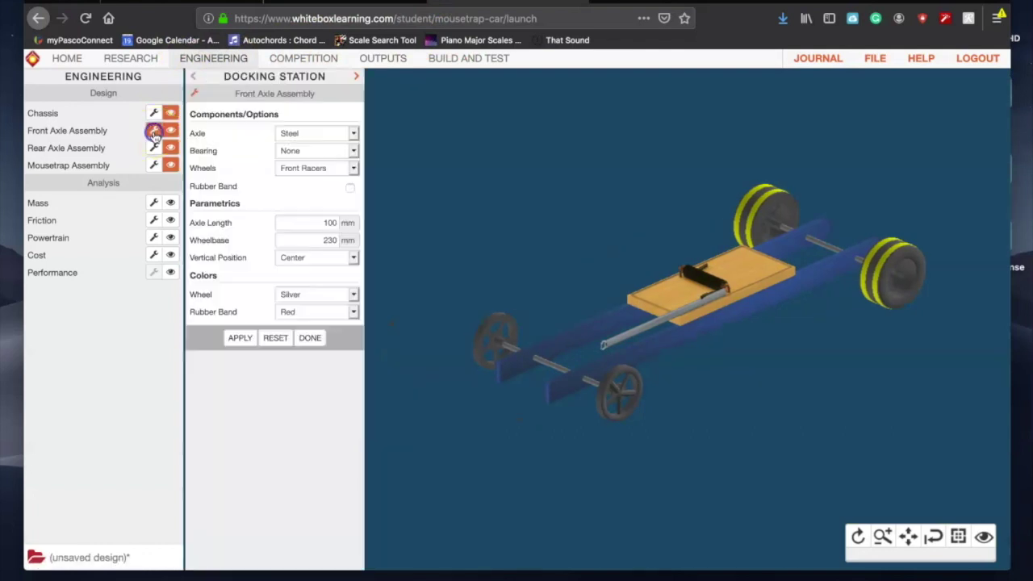
click(319, 134)
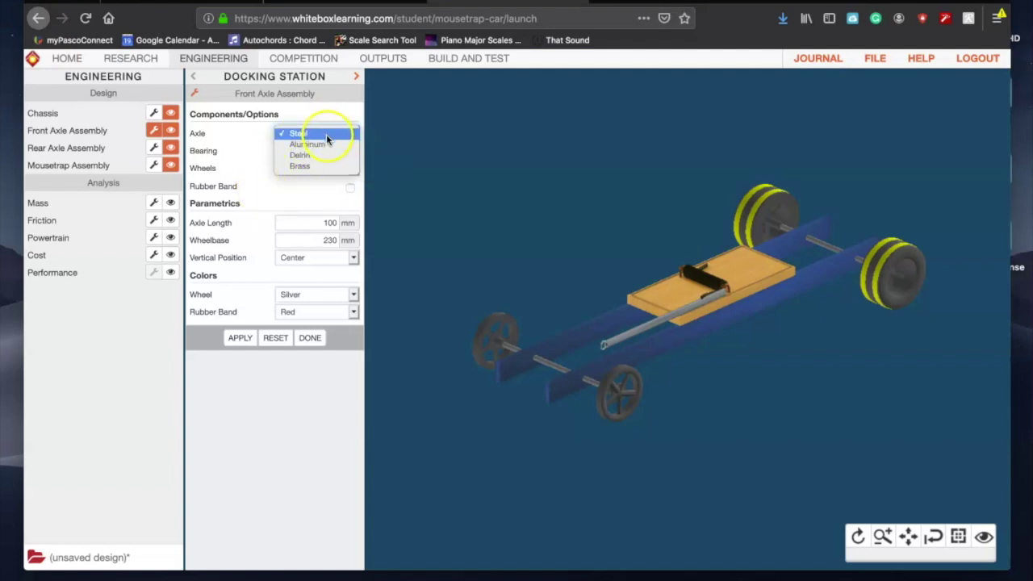
click(321, 142)
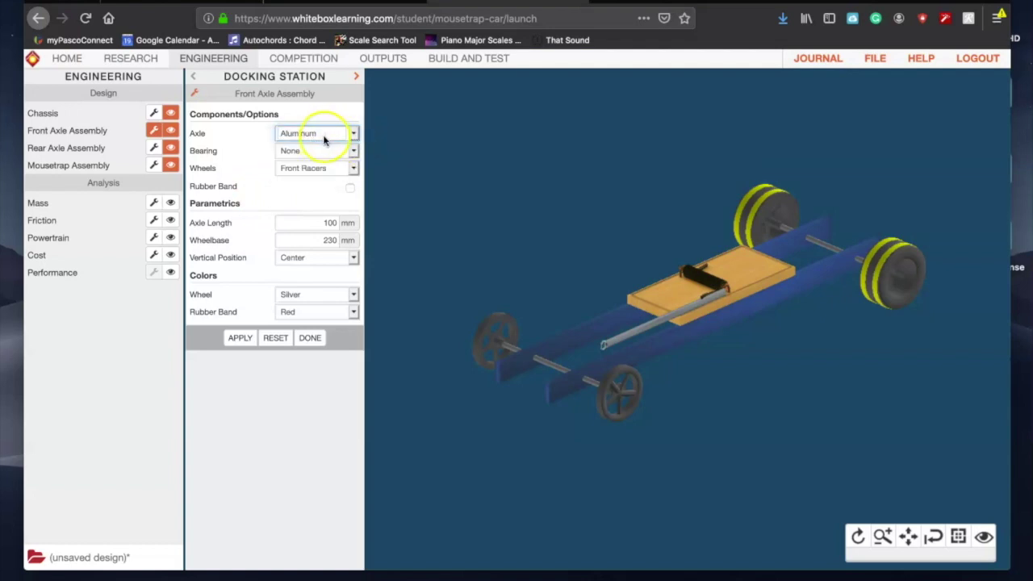
click(322, 151)
click(322, 151)
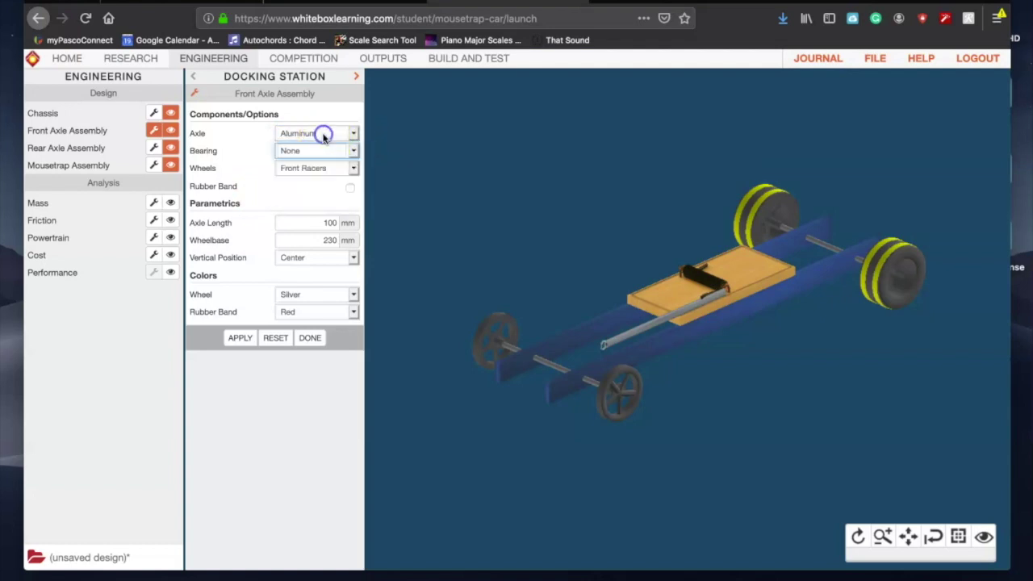
click(323, 134)
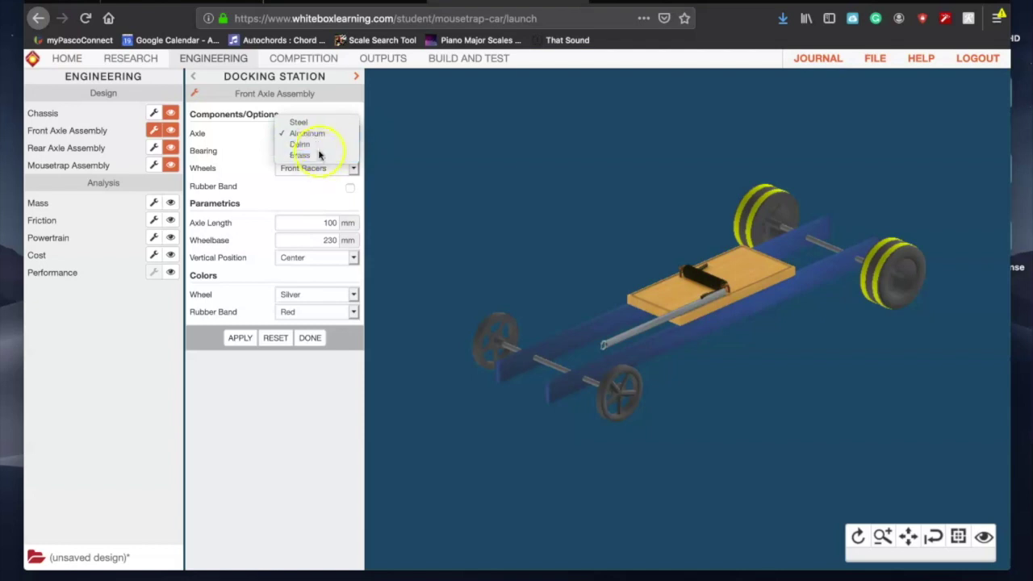
mouse_move(319, 142)
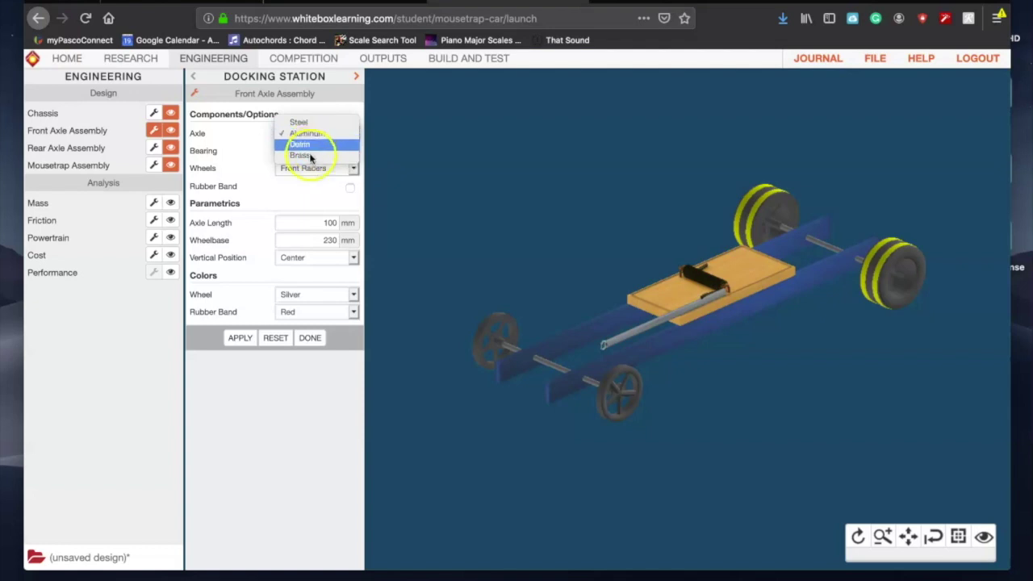
click(318, 135)
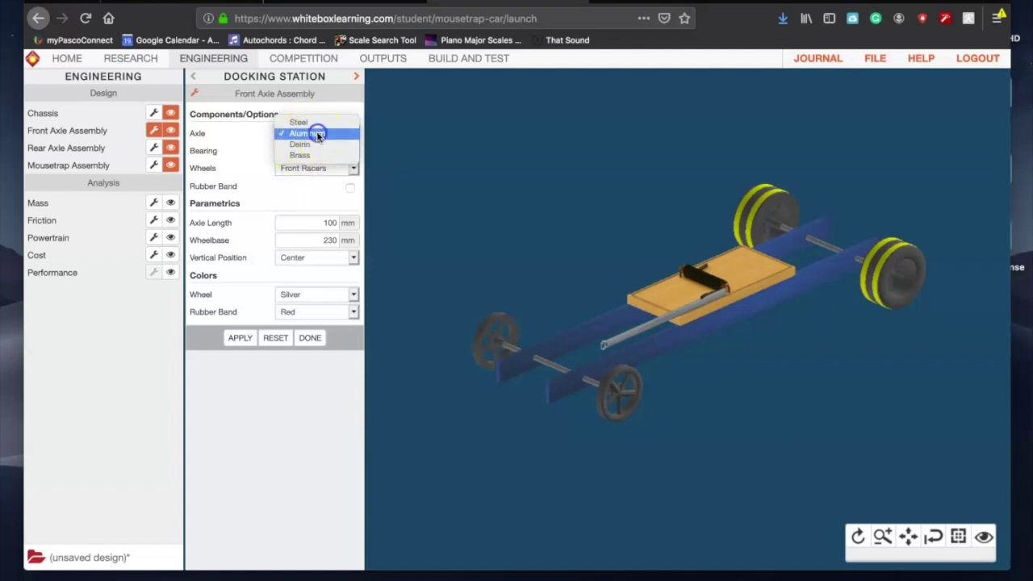
Step: Give the front axle Premium Bushing bearings, 60 mm length and a 240 mm wheelbase
click(325, 151)
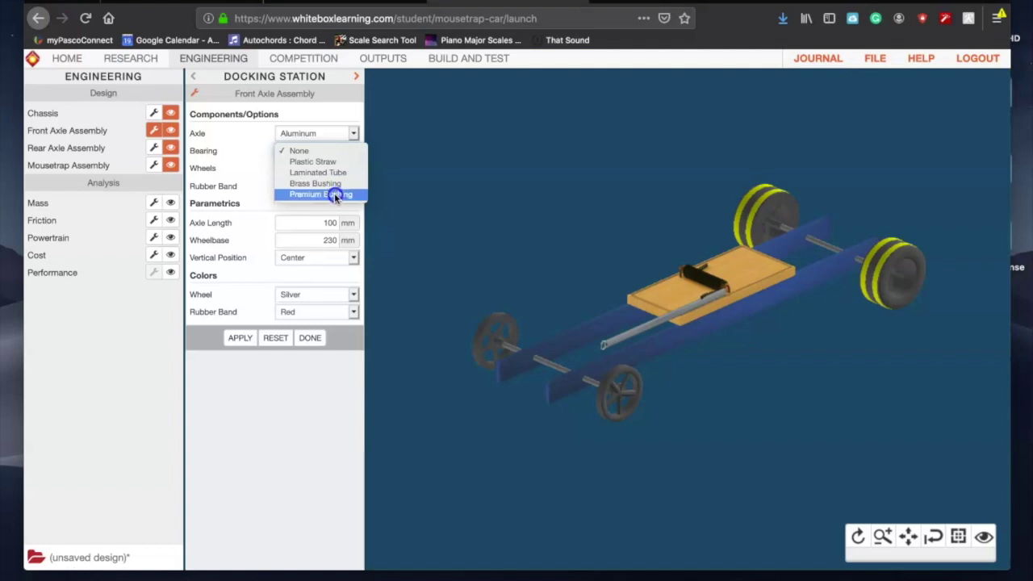
click(336, 195)
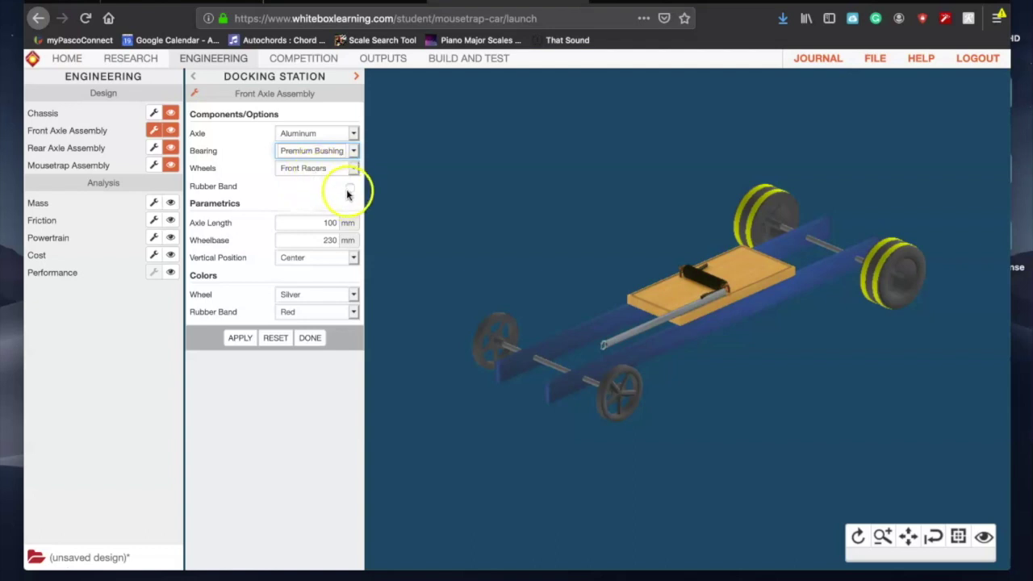
click(327, 225)
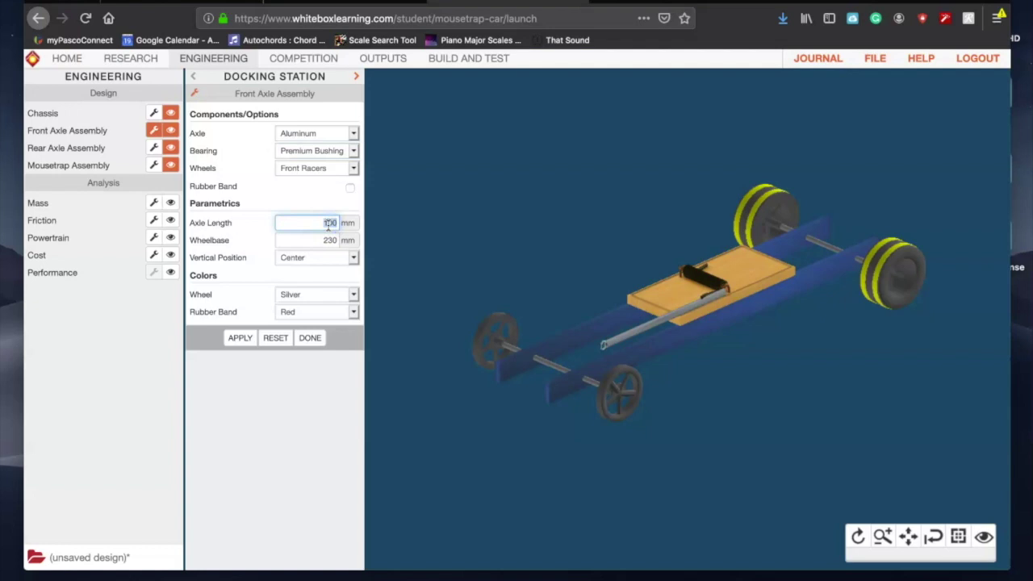
click(322, 239)
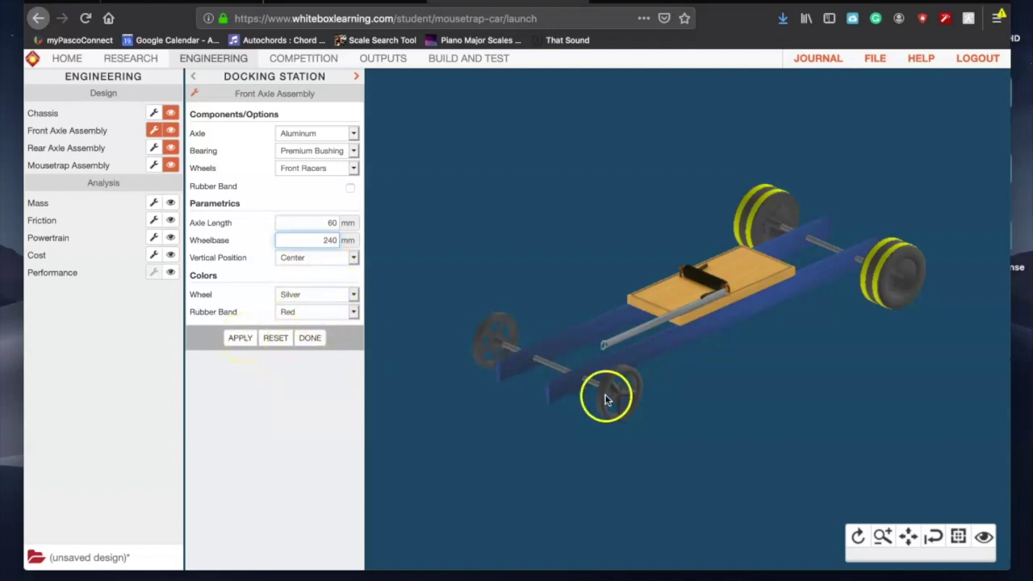
Step: Apply the front axle settings and check the updated Design Specifications report
click(232, 342)
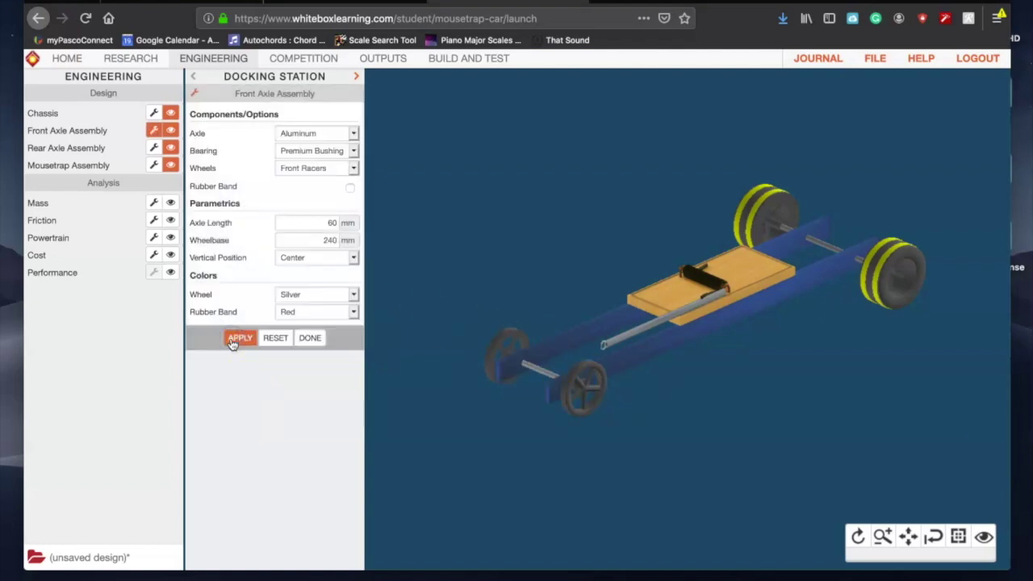
click(858, 536)
drag(662, 452, 387, 383)
drag(721, 286, 440, 309)
click(310, 337)
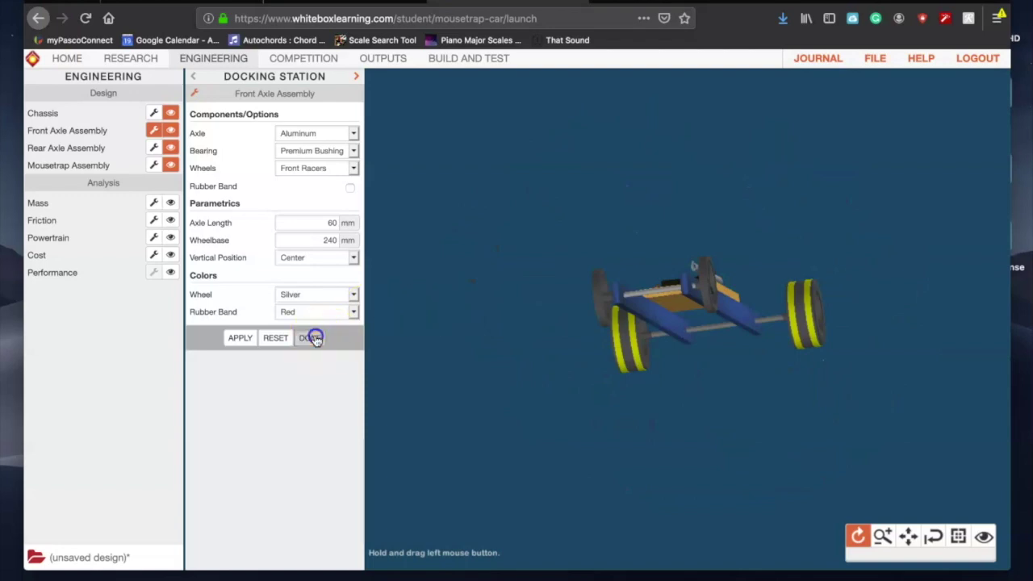
click(374, 58)
click(170, 113)
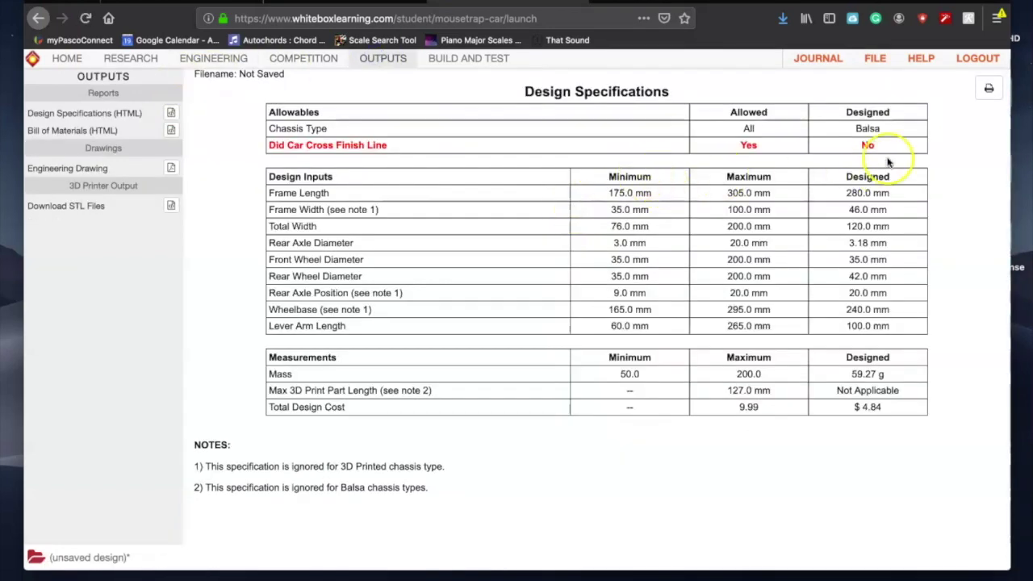
click(230, 61)
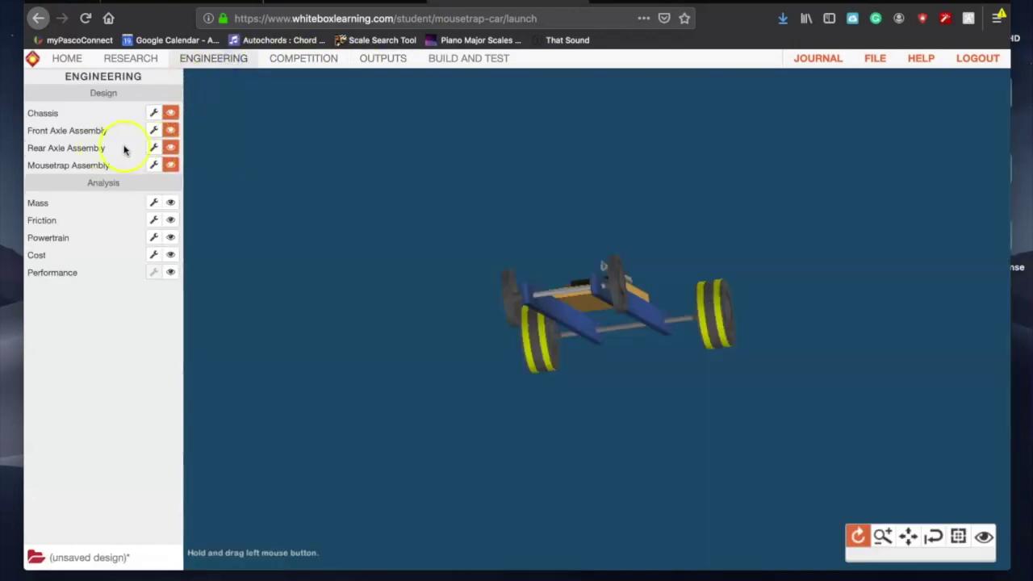
Step: Give the rear axle an Aluminum axle and Premium Bushing bearings, keeping Rear Racers and no spool
click(154, 148)
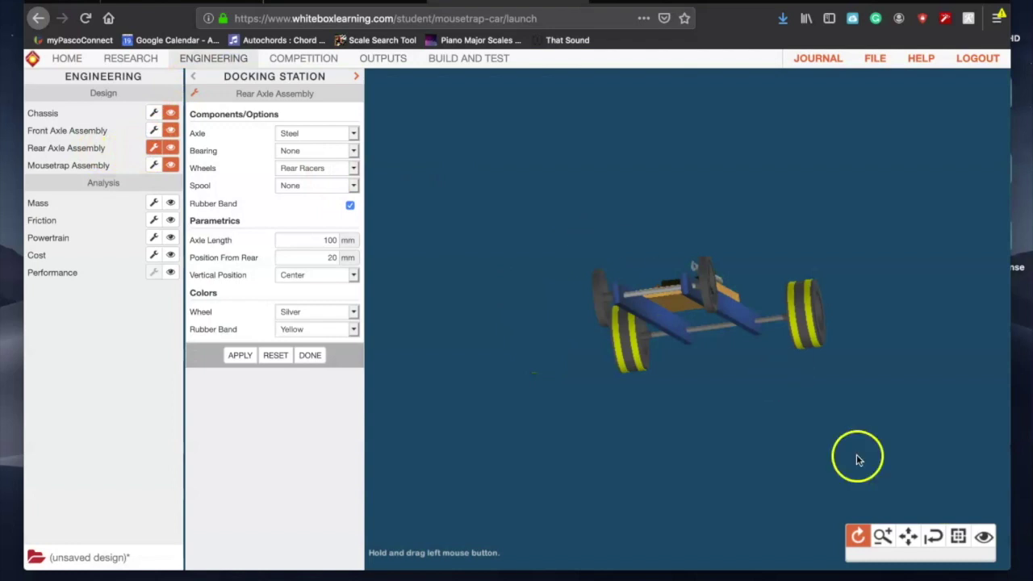
drag(902, 330, 888, 429)
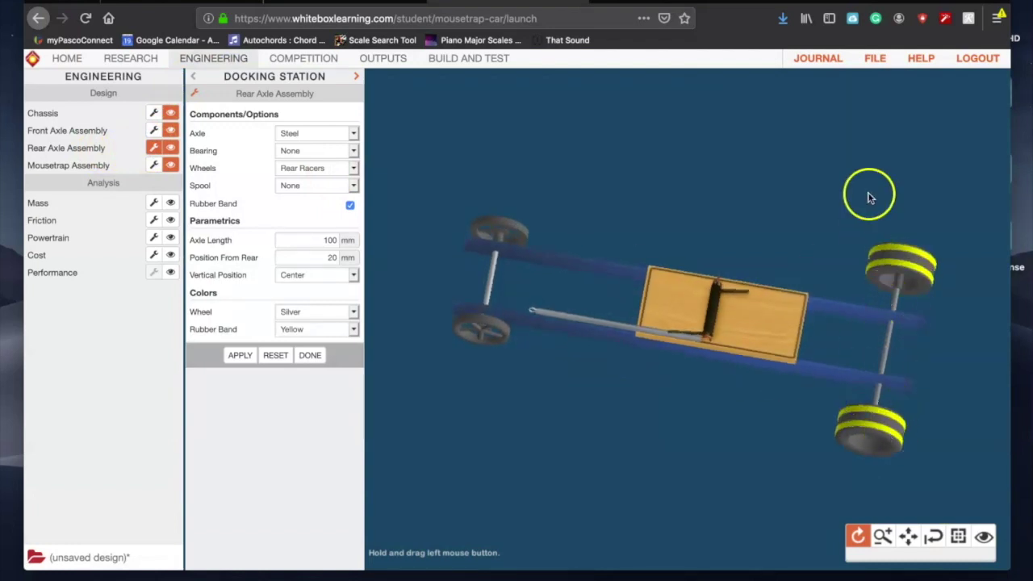
click(326, 134)
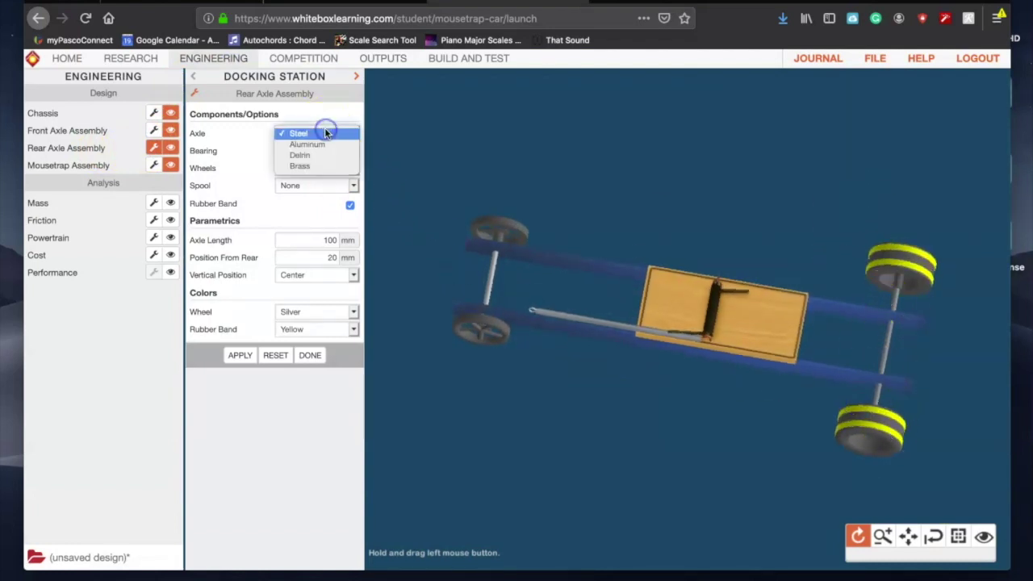
click(321, 145)
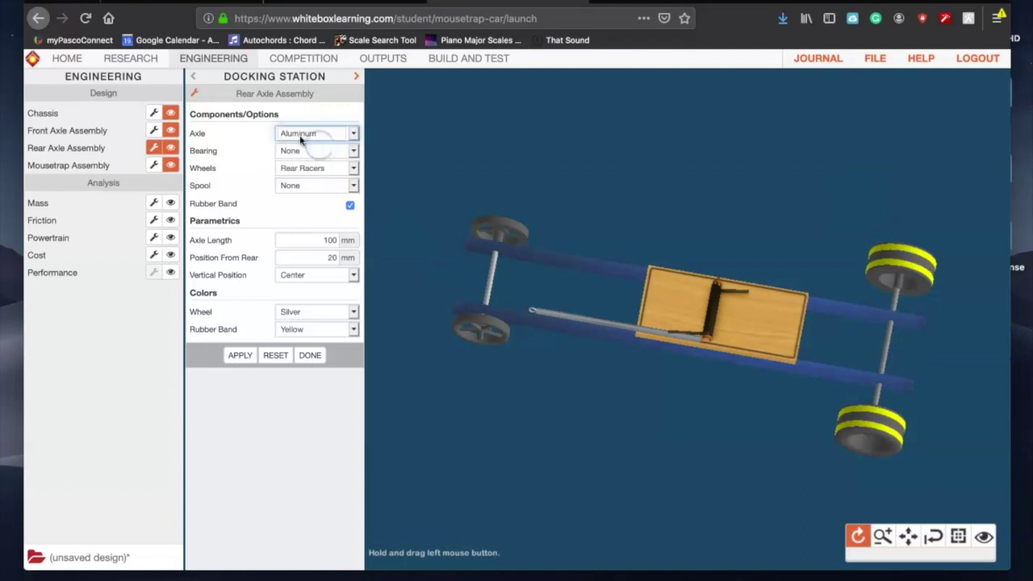
click(326, 151)
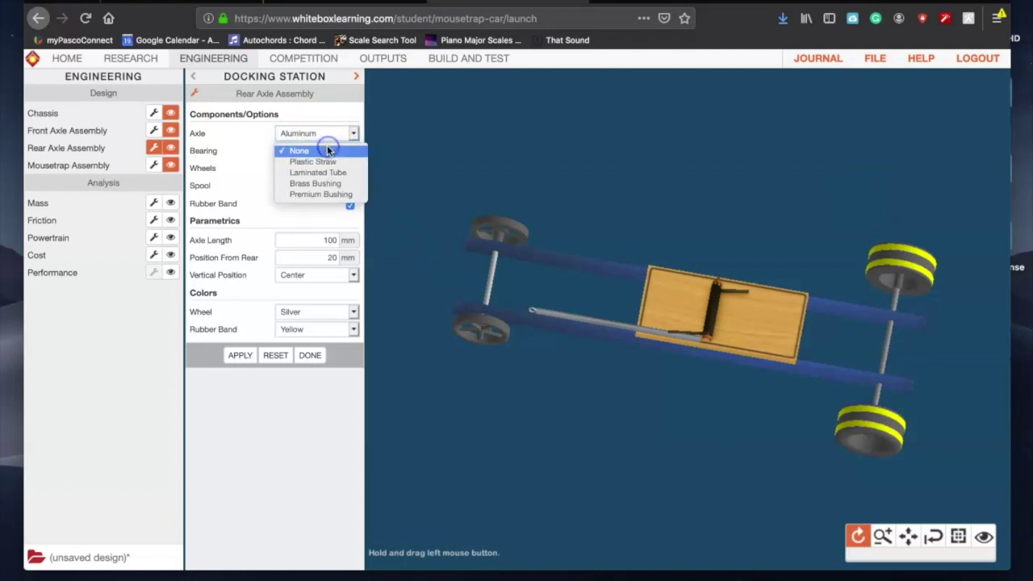
click(327, 195)
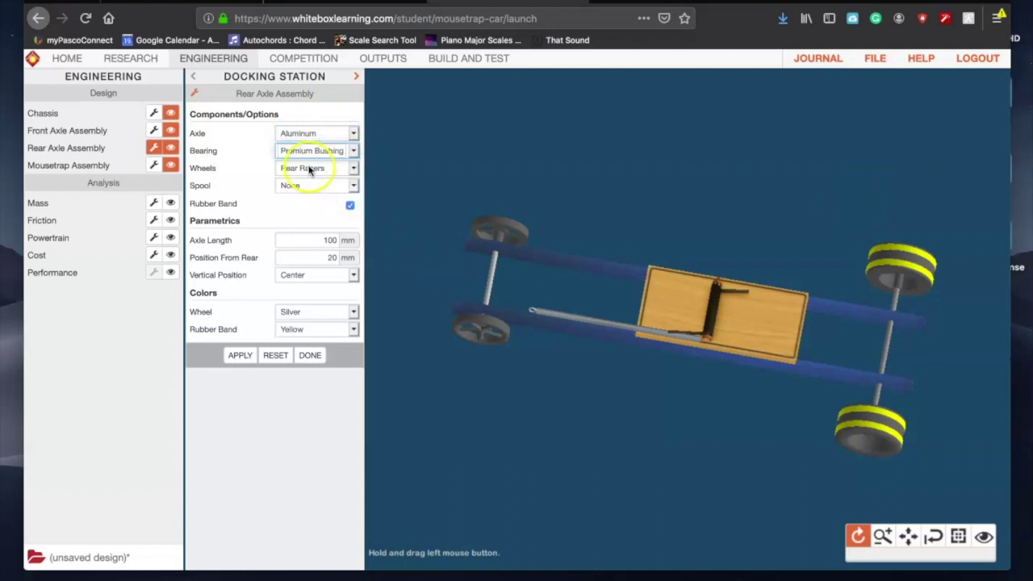
click(309, 170)
click(309, 169)
click(311, 186)
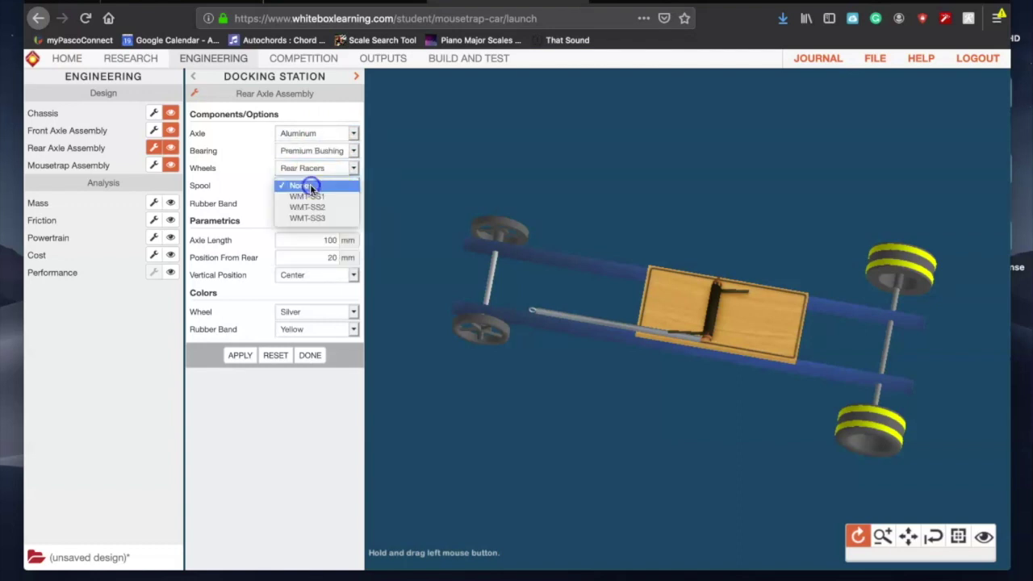
click(310, 186)
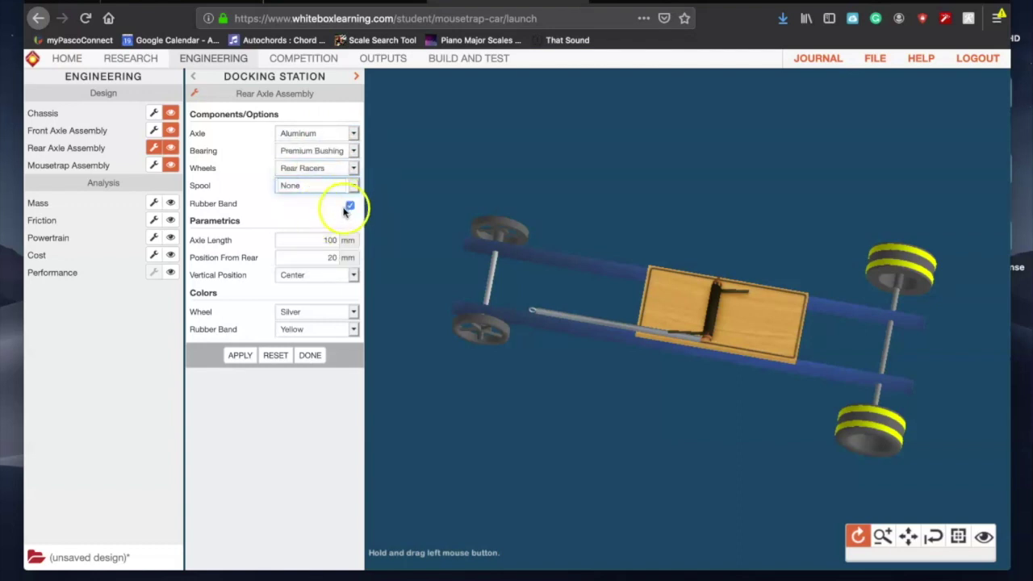
Step: Set rear axle length to 80 mm and position from rear to 20 mm, and apply
click(329, 240)
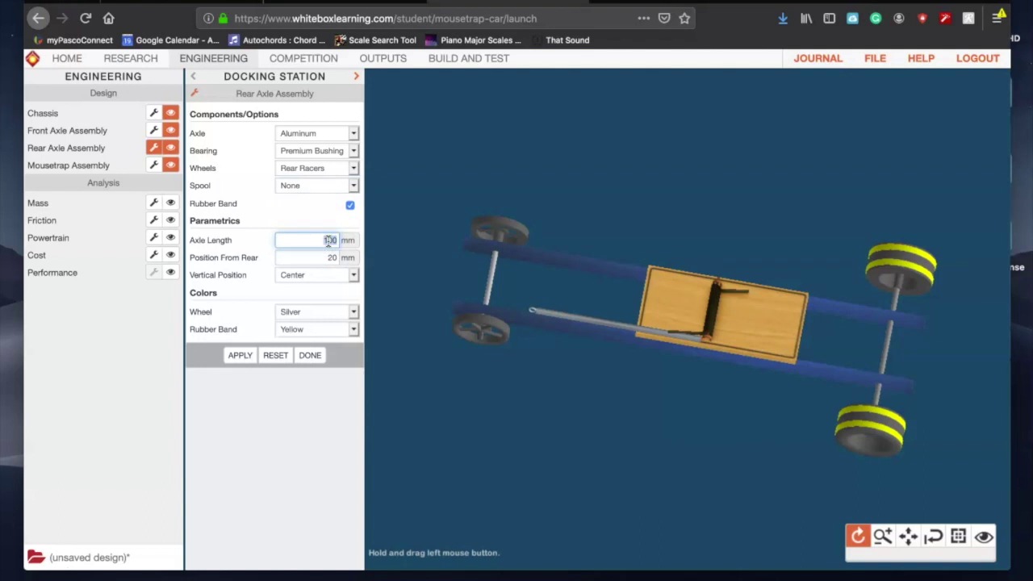
click(329, 243)
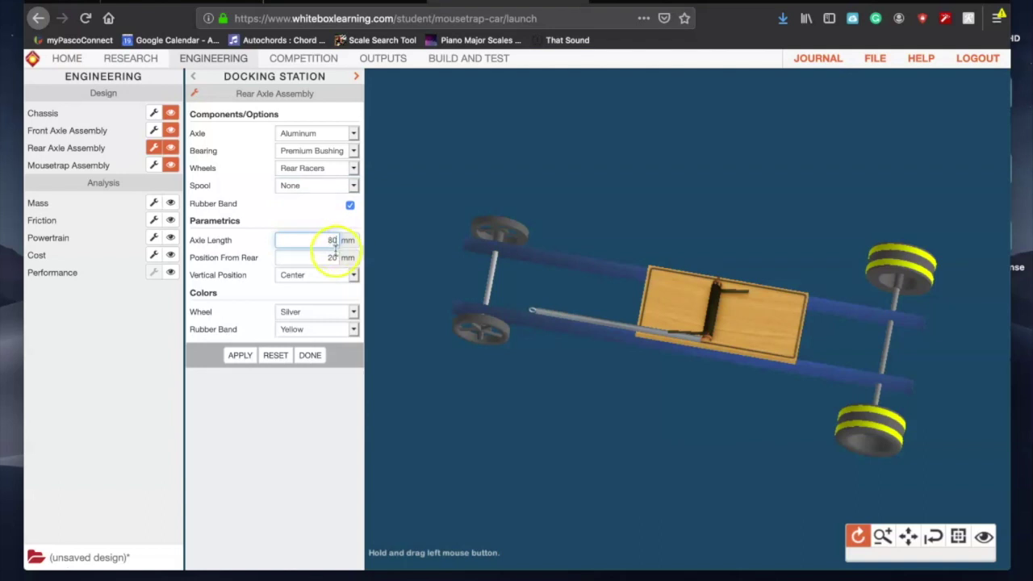
click(322, 258)
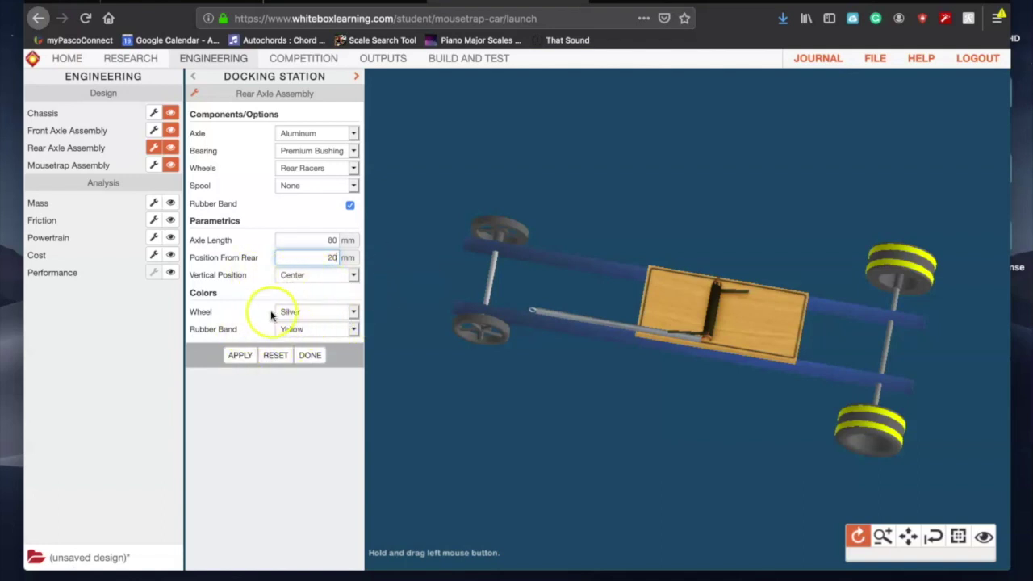
click(239, 356)
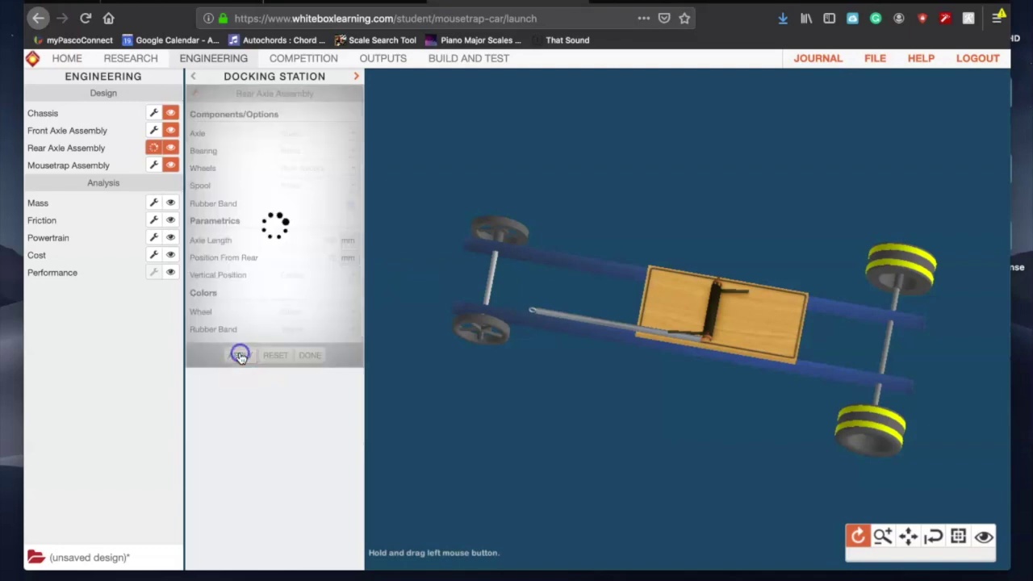
drag(848, 277, 947, 350)
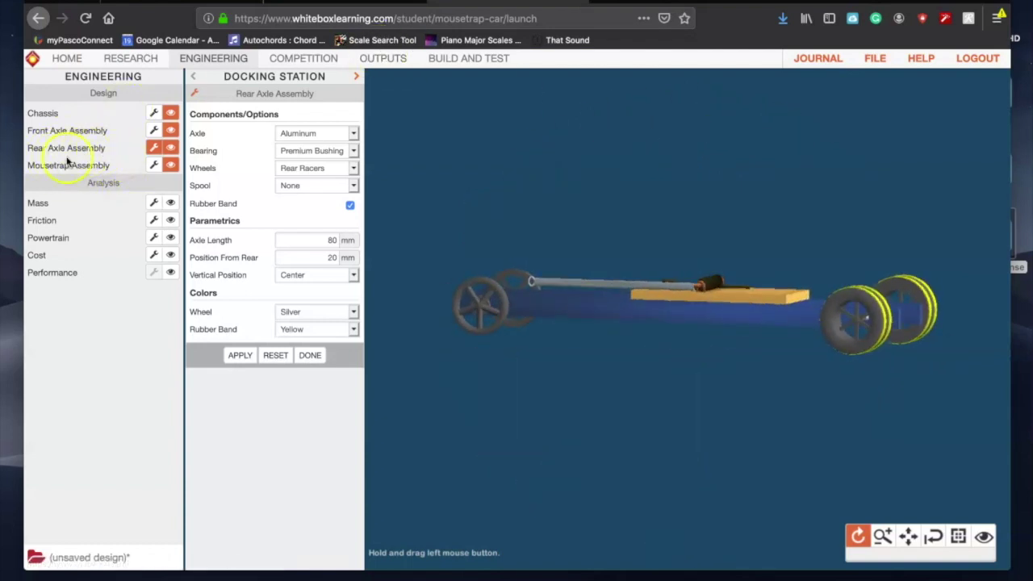
click(384, 58)
Step: Check the design specifications report, then close the rear axle settings in the engineering view
click(169, 109)
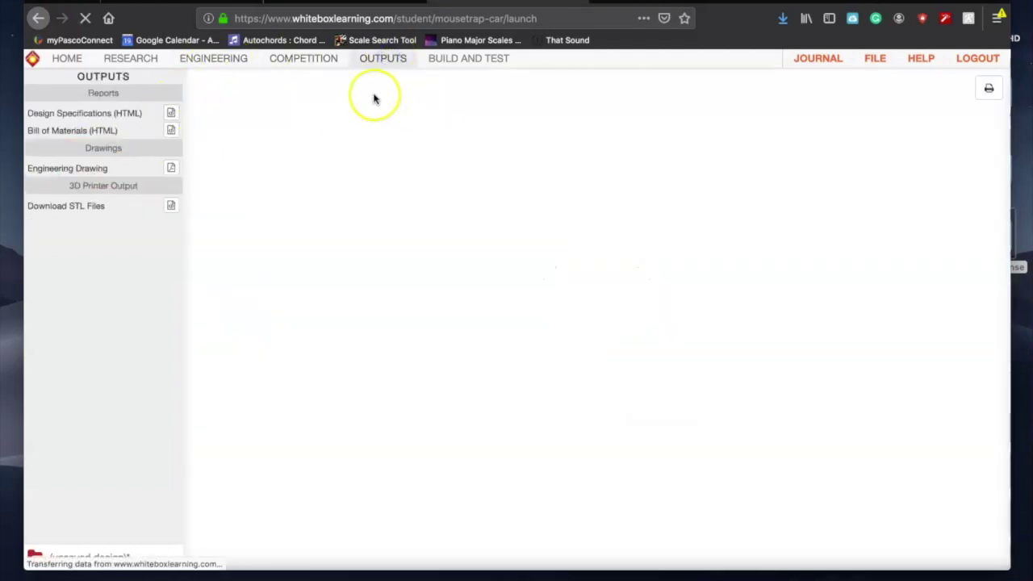
click(211, 58)
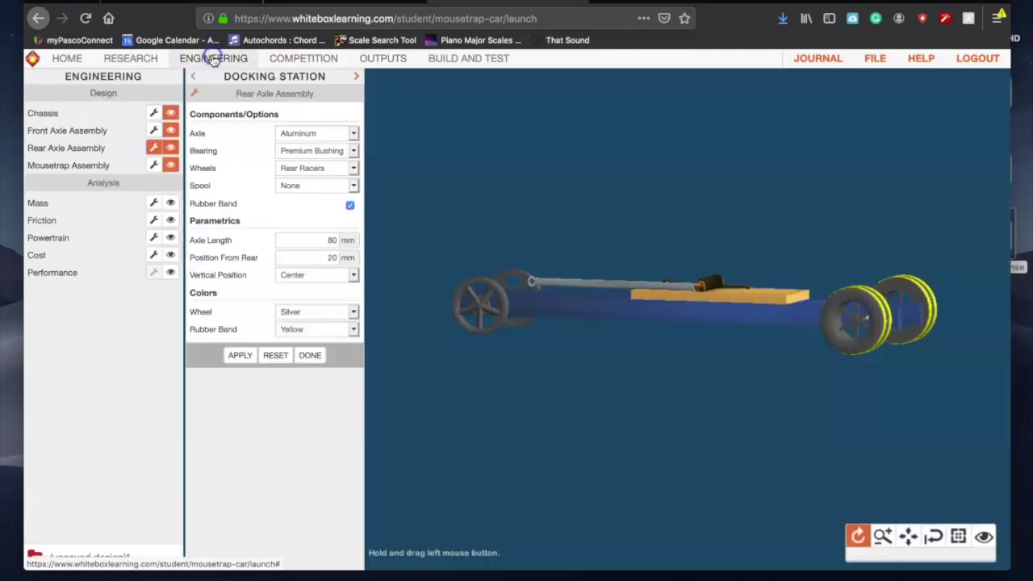
click(310, 355)
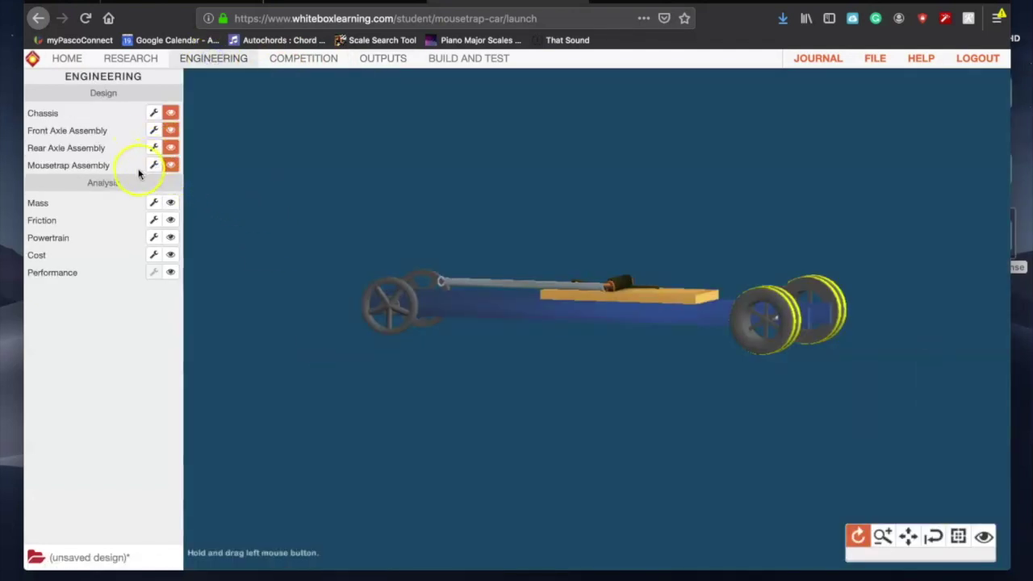
Step: Set the mousetrap assembly's lever arm length to 211.4 mm and apply it
click(151, 166)
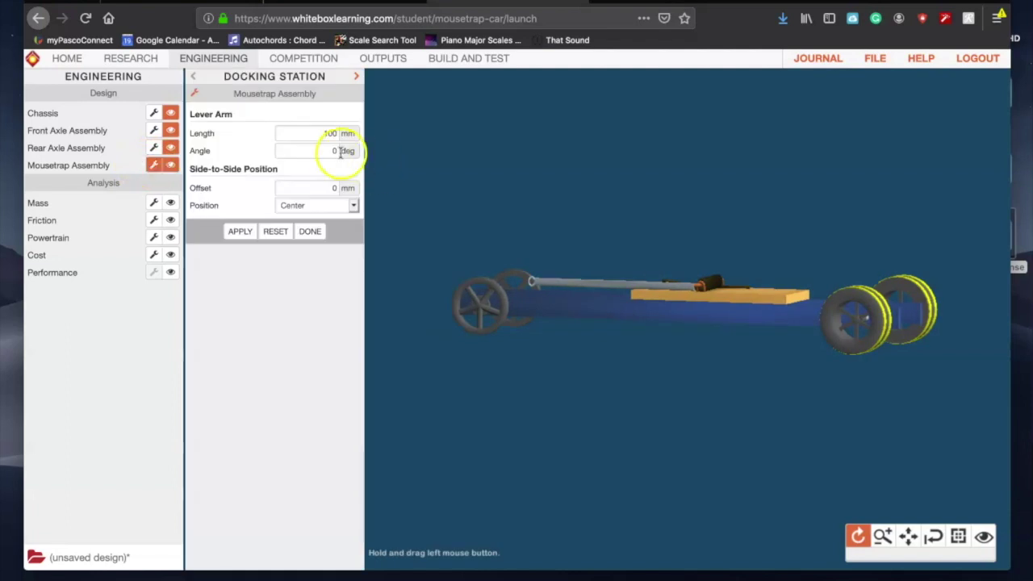
drag(576, 218, 607, 363)
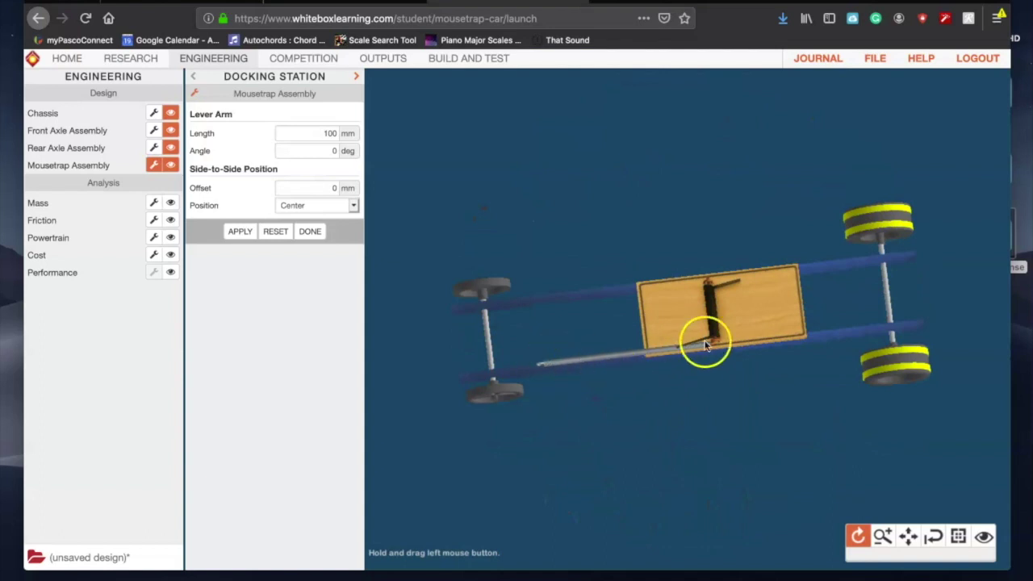
click(331, 130)
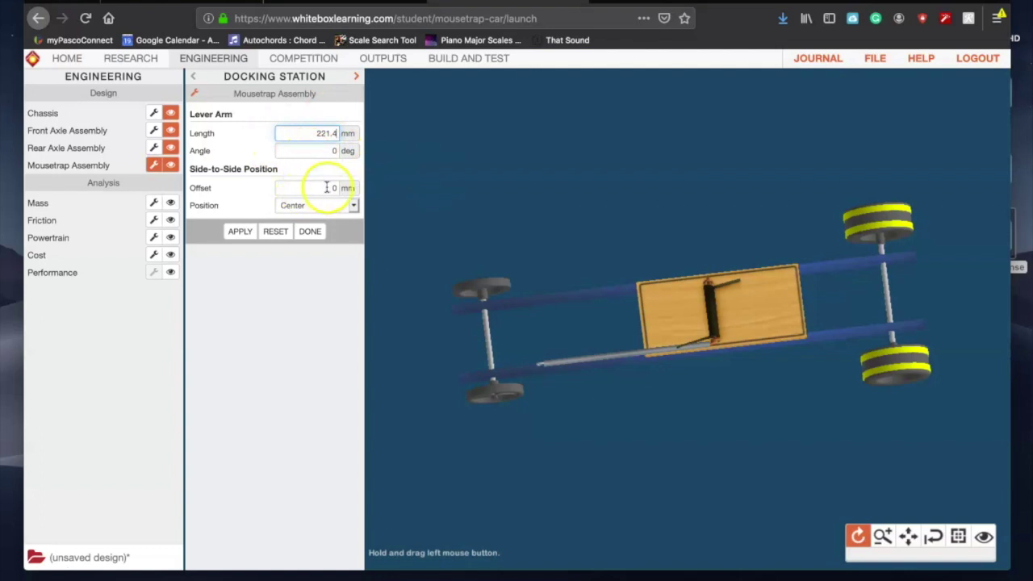
click(233, 233)
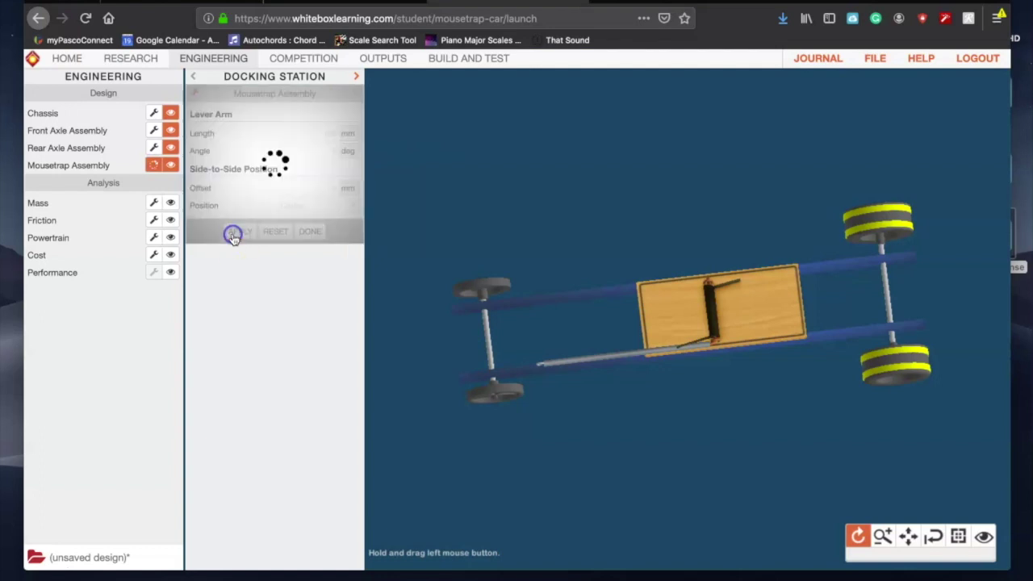
Step: Show the refreshed Design Specifications report with the new lever arm and $5.64 cost
click(588, 307)
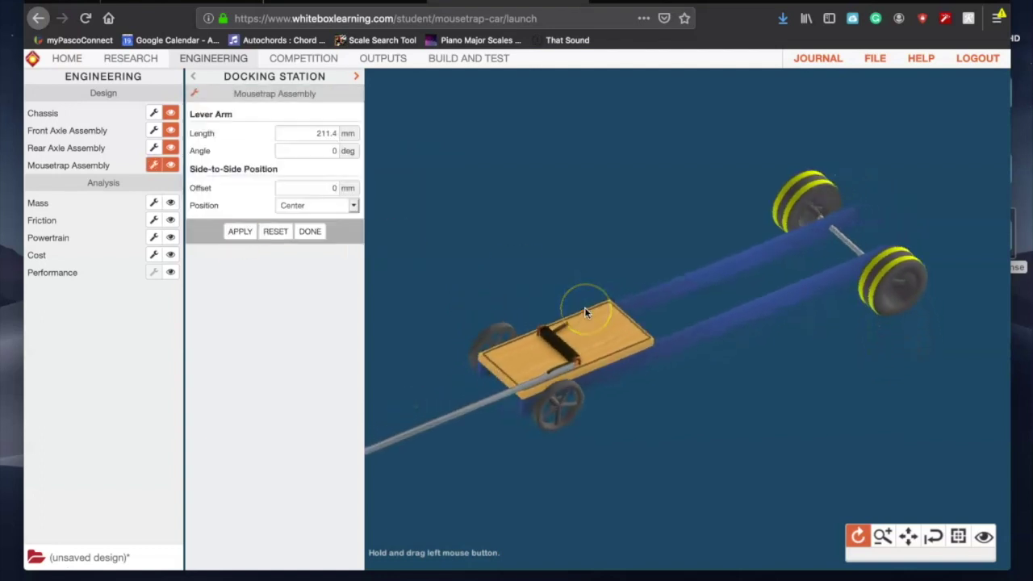
click(386, 60)
click(172, 117)
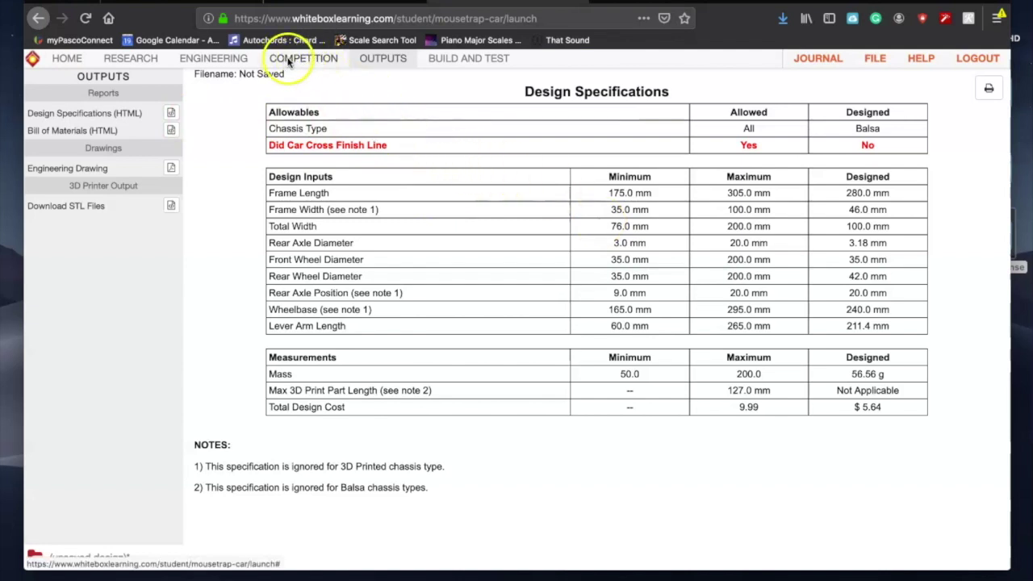
Step: Close the mousetrap assembly settings, view the Competition page, then hide the browser
click(229, 59)
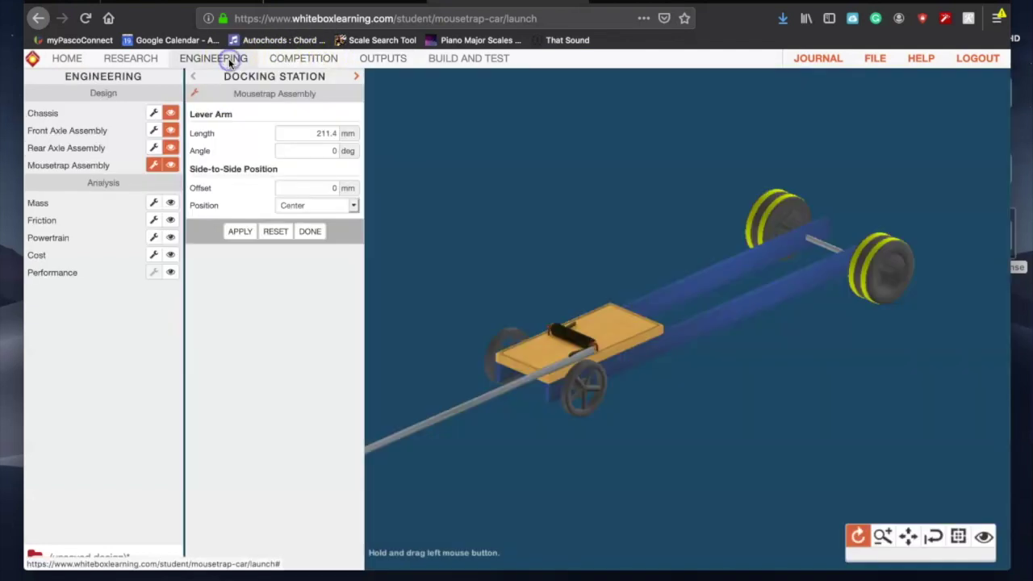
click(311, 233)
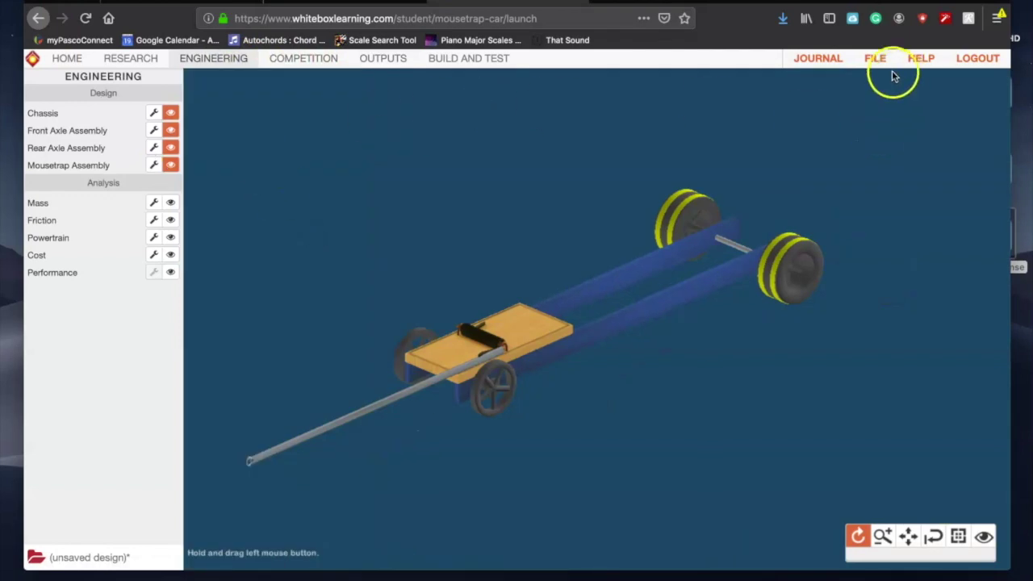
click(284, 65)
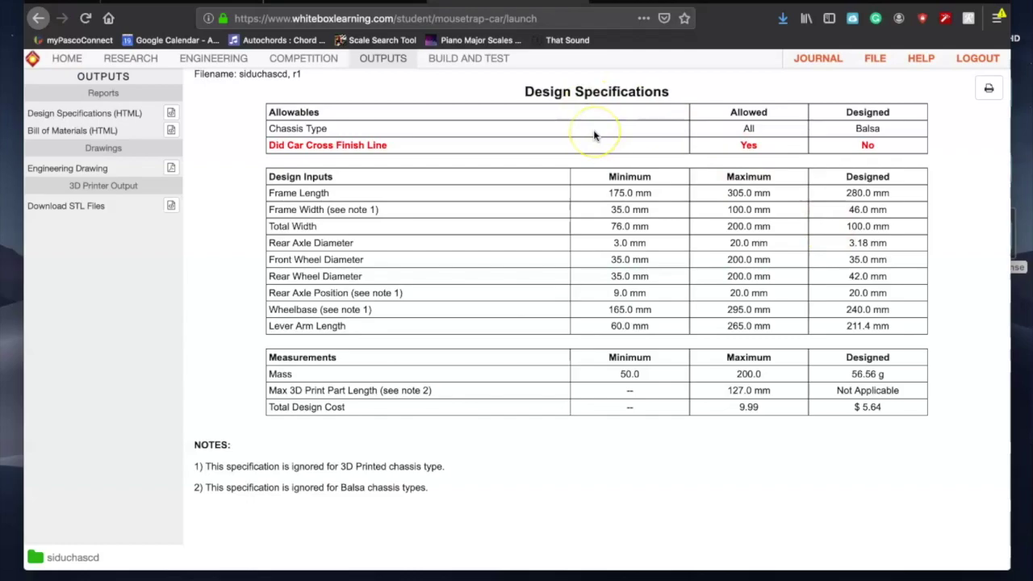
key(super+h)
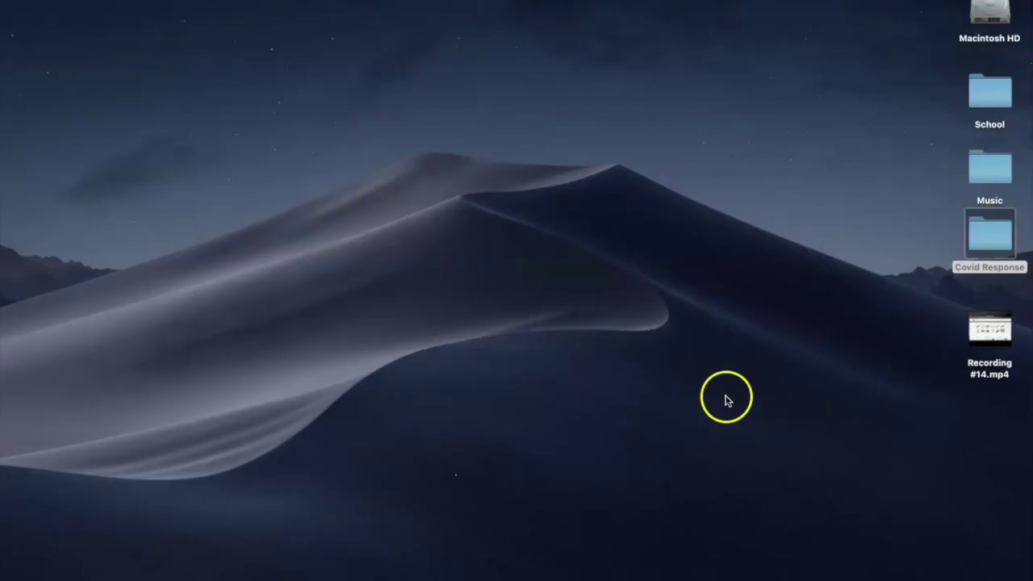
Step: Restore the Mousetrap Car 2.0 window from the Dock to show the race results
mouse_move(703, 565)
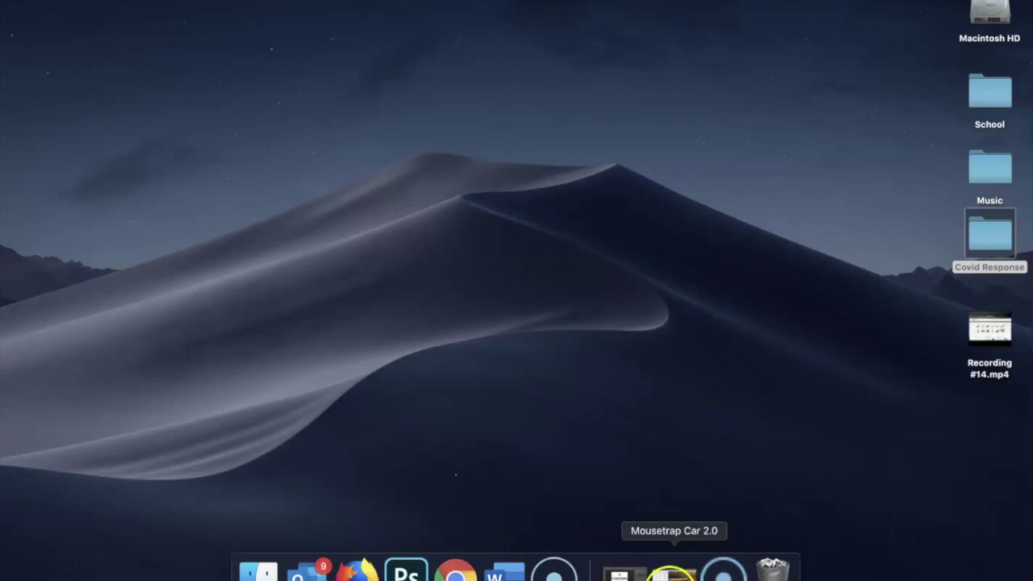
click(673, 573)
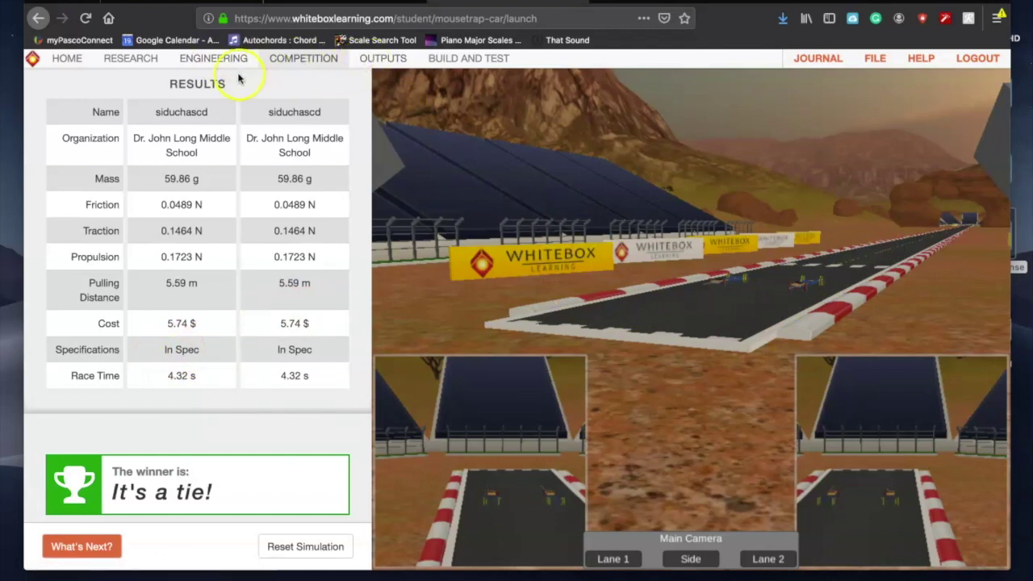
Step: Enable the rubber band on the front axle assembly, apply it, and bring up the File Manager
click(213, 58)
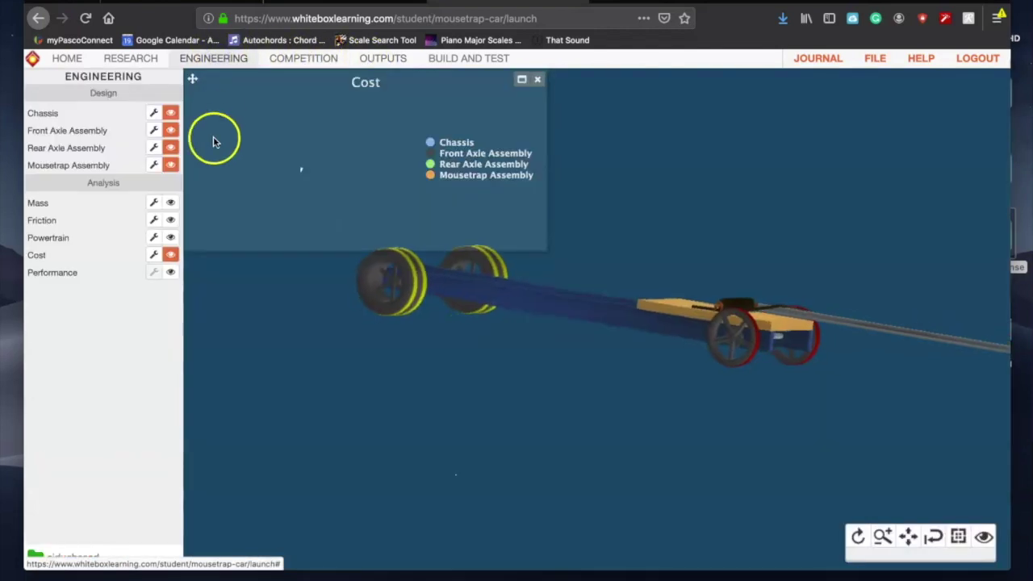
click(153, 130)
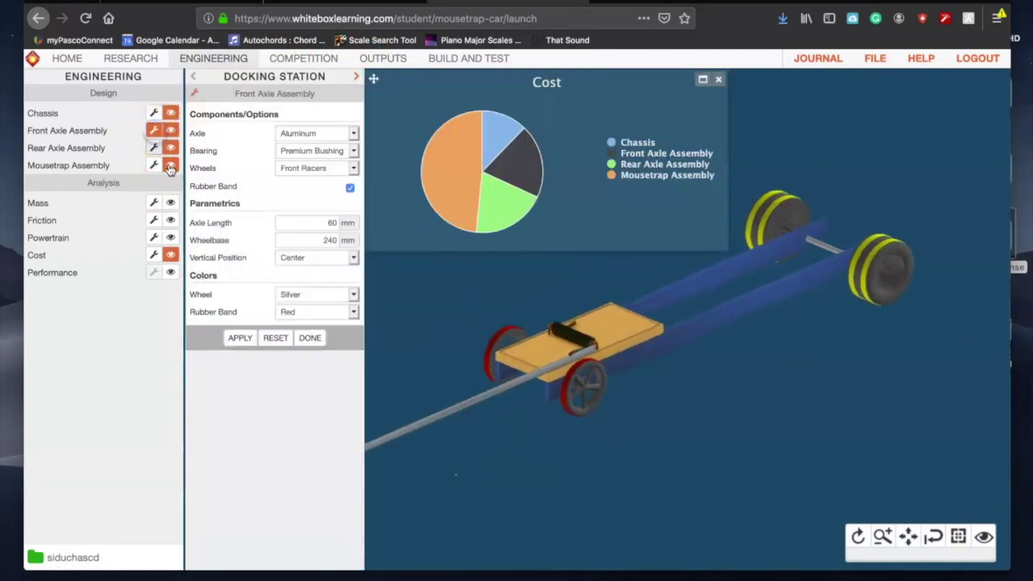
click(350, 188)
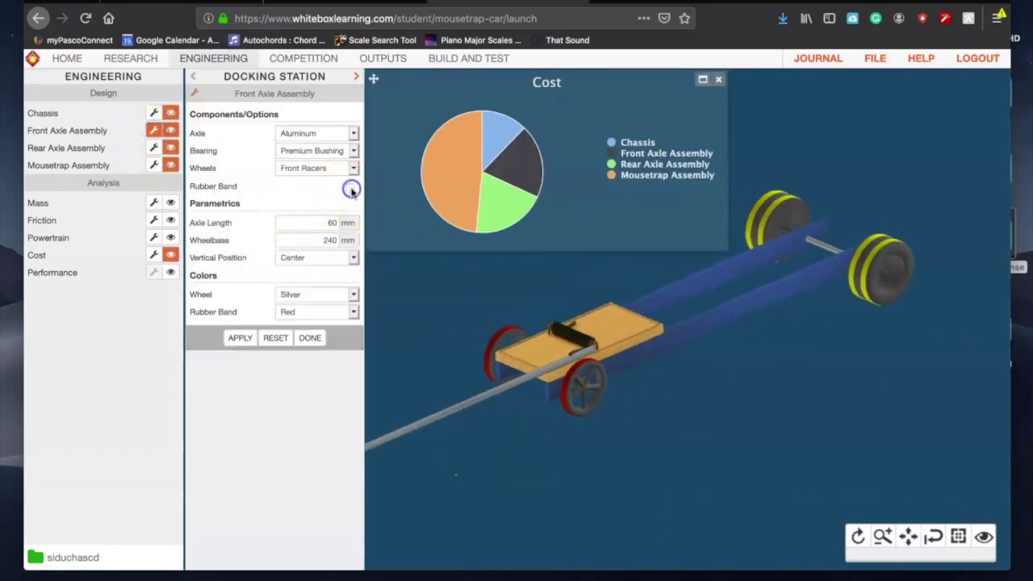
click(240, 339)
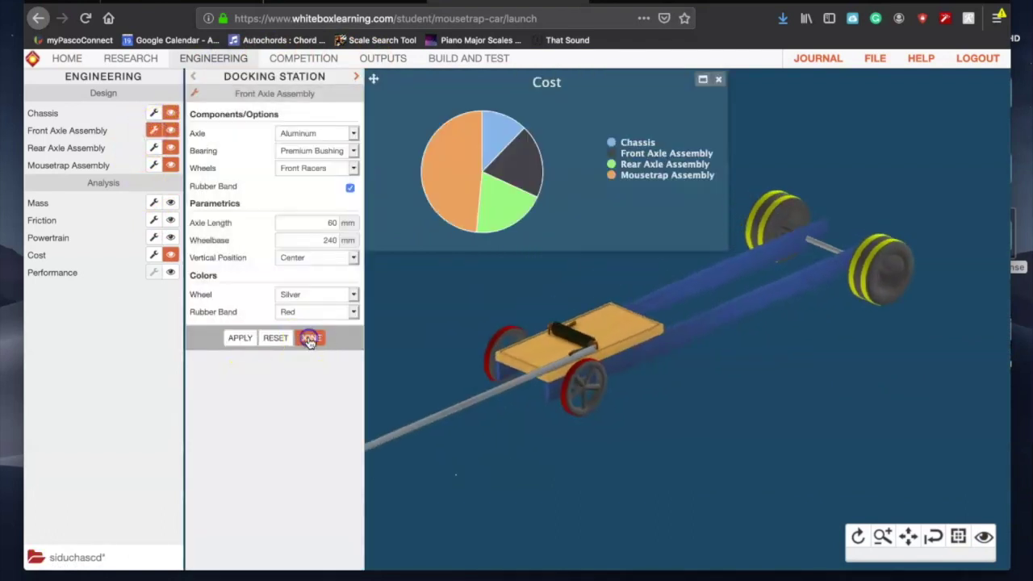
click(308, 338)
click(892, 65)
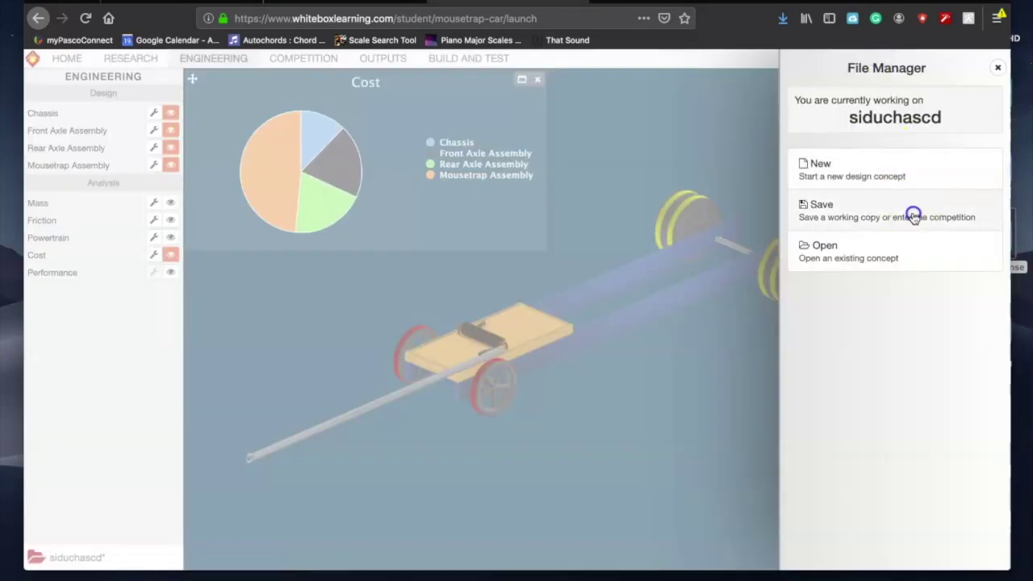
Step: Save the design and enter it into the competition
click(911, 212)
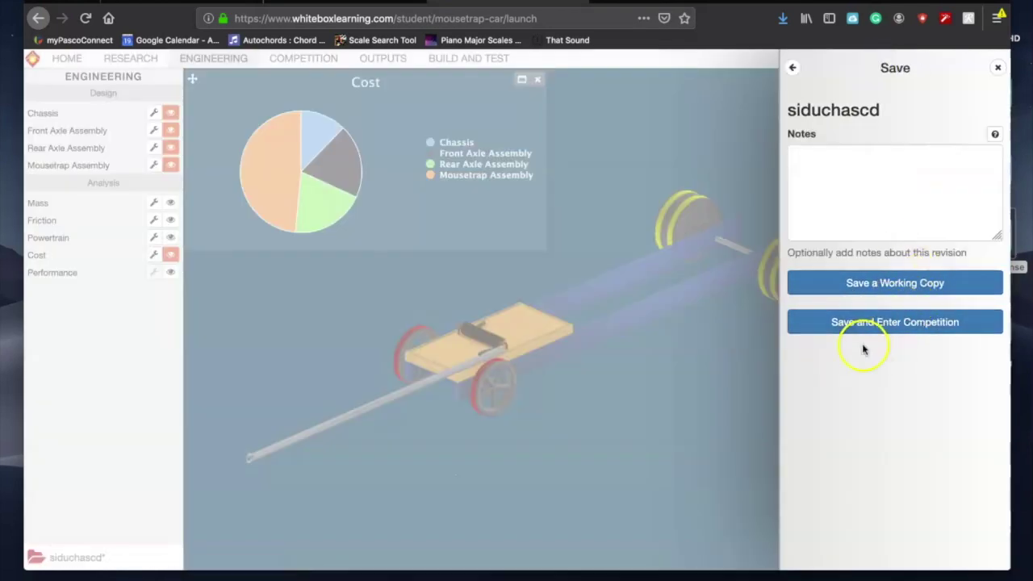
click(997, 70)
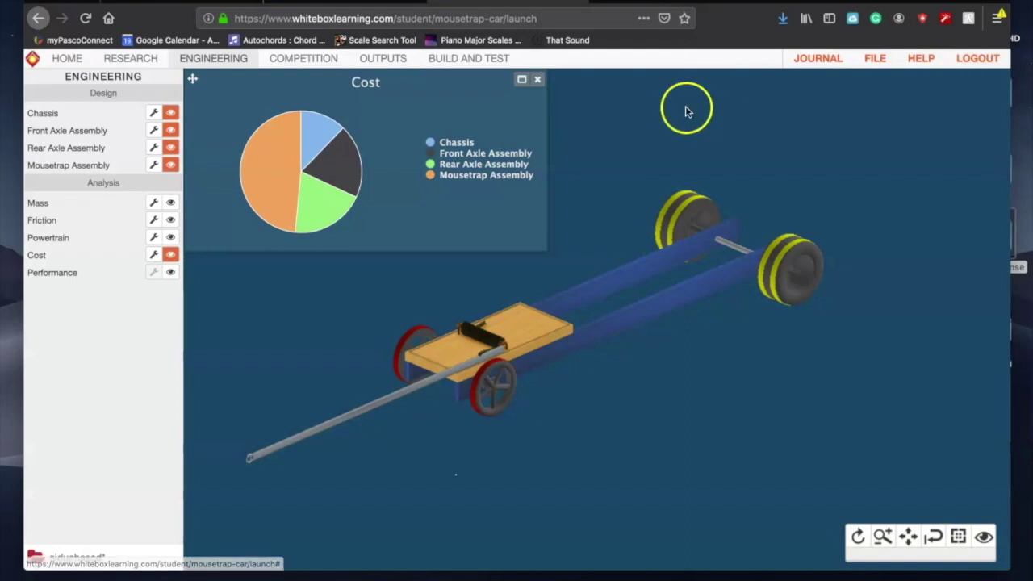